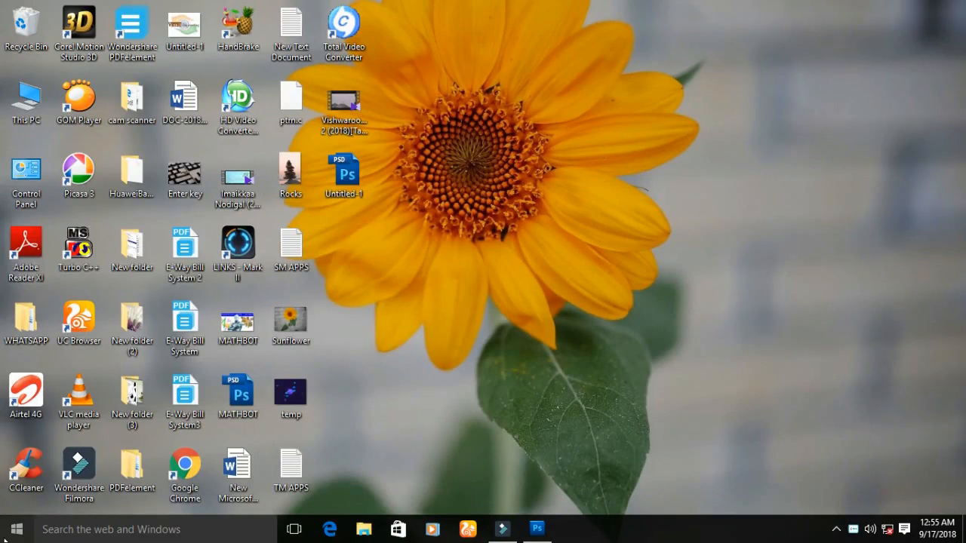
# - Search the Start menu for photo and launch Adobe Photoshop CS5
pyautogui.click(4, 533)
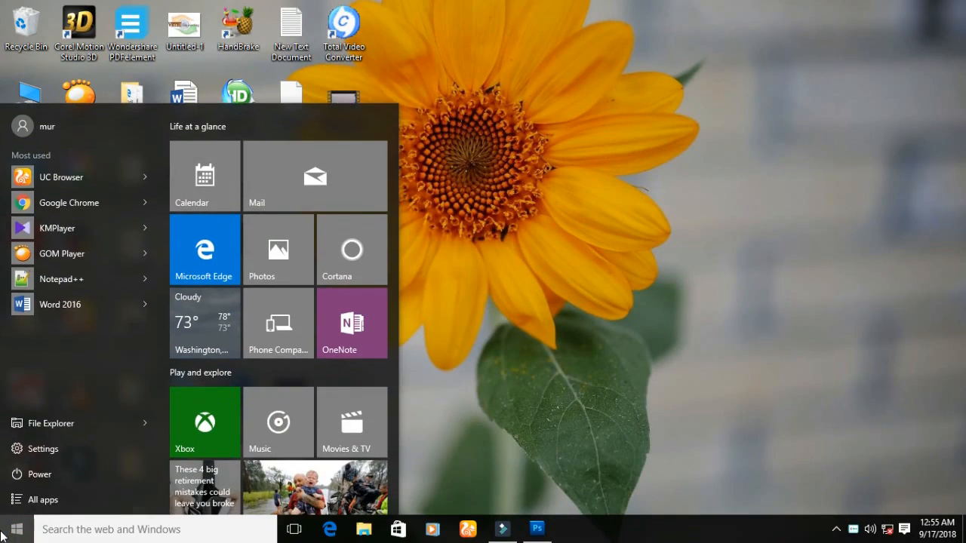
pyautogui.write('photo')
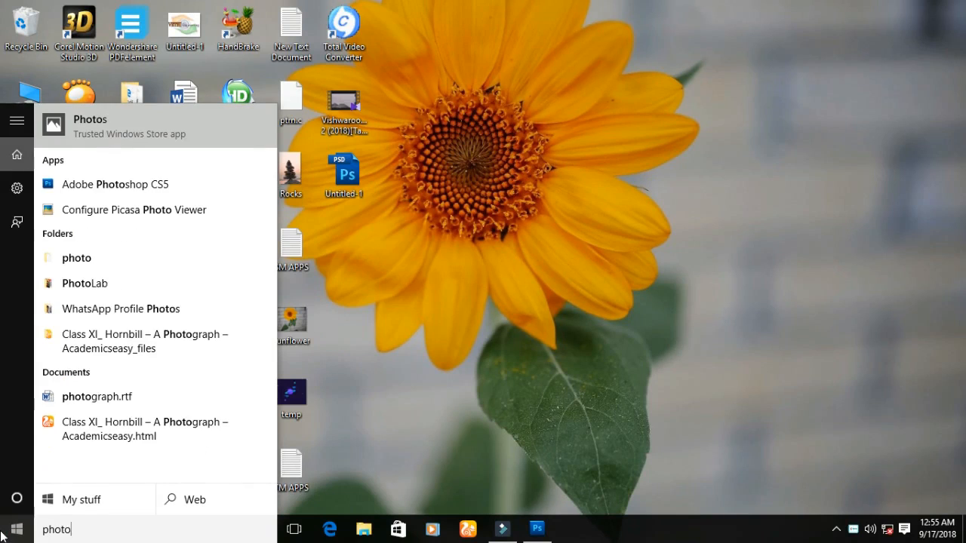
pyautogui.press('Down')
pyautogui.press('Return')
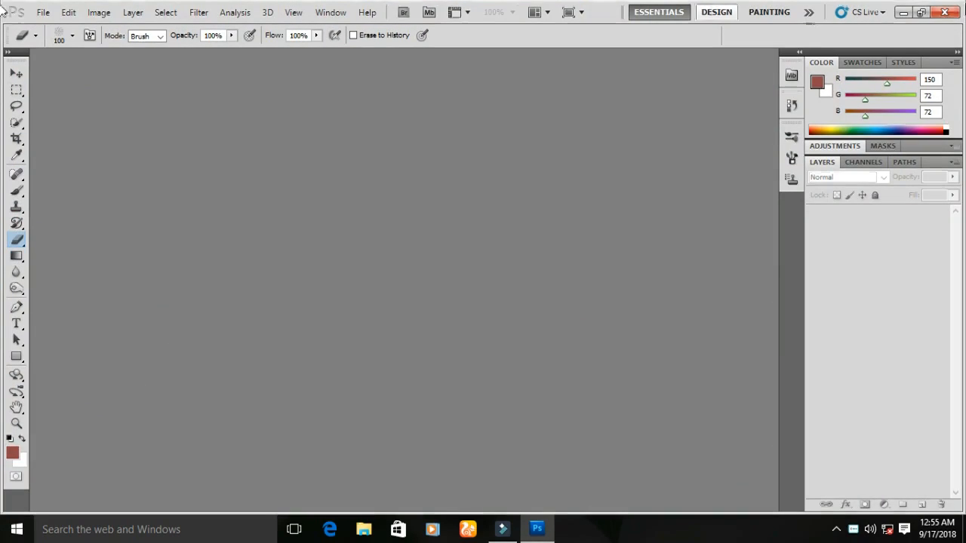
# - Open the grayscale portrait image from the YOUTUBE COLLECTION folder
pyautogui.click(37, 12)
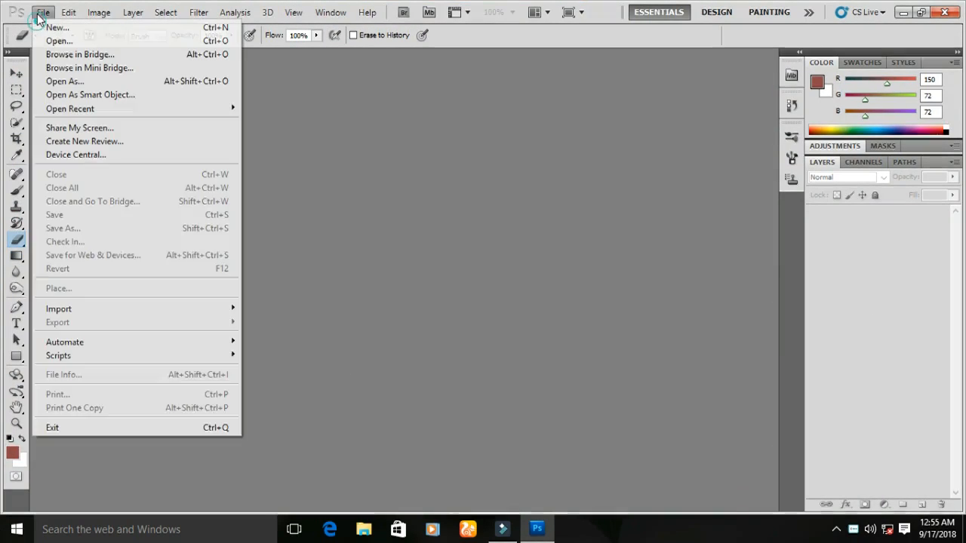
pyautogui.click(45, 42)
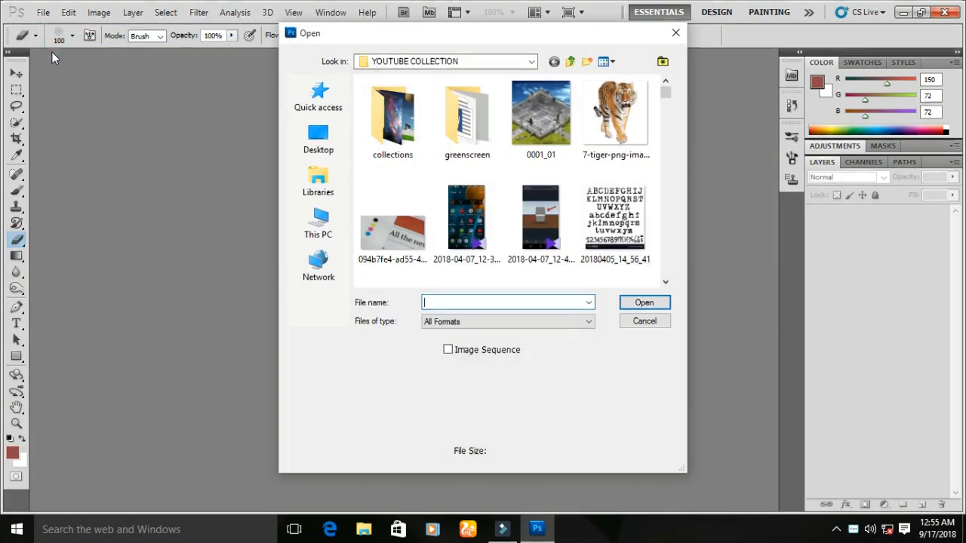
pyautogui.scroll(-5, 427, 146)
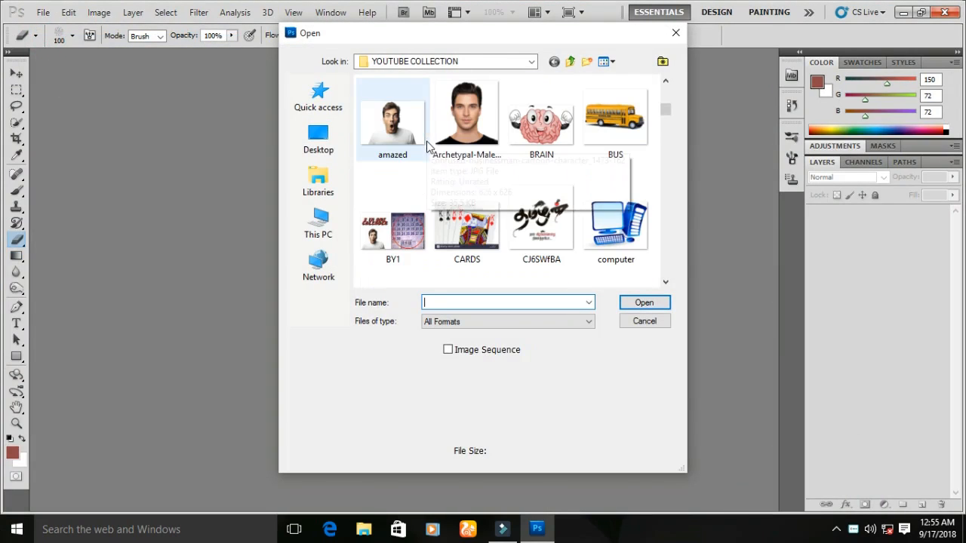
pyautogui.scroll(-15, 478, 182)
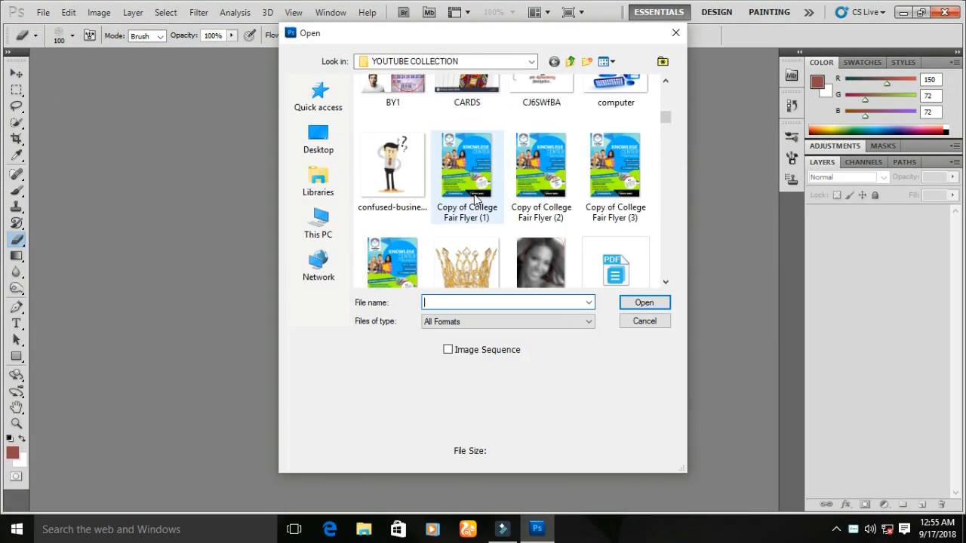
pyautogui.scroll(-2, 473, 205)
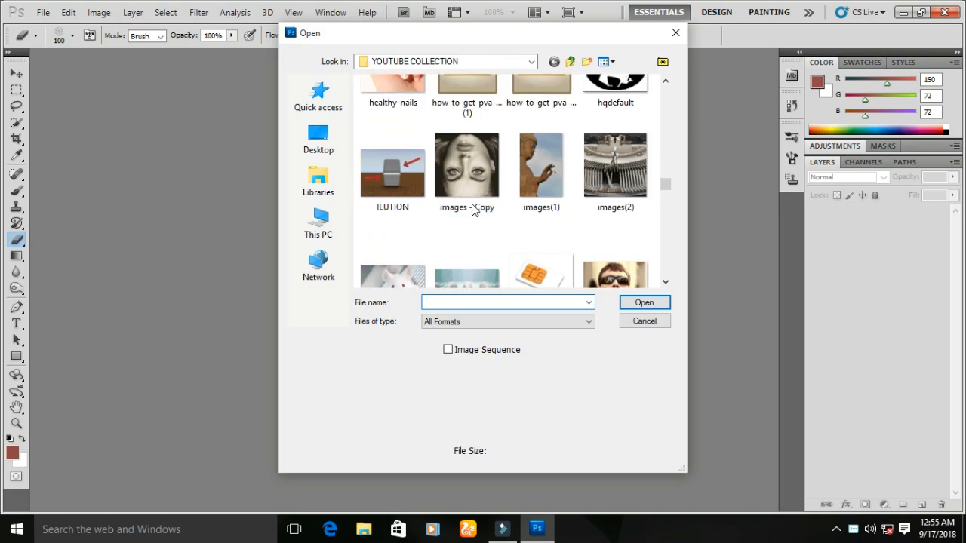
pyautogui.scroll(2, 472, 205)
pyautogui.scroll(-1, 472, 205)
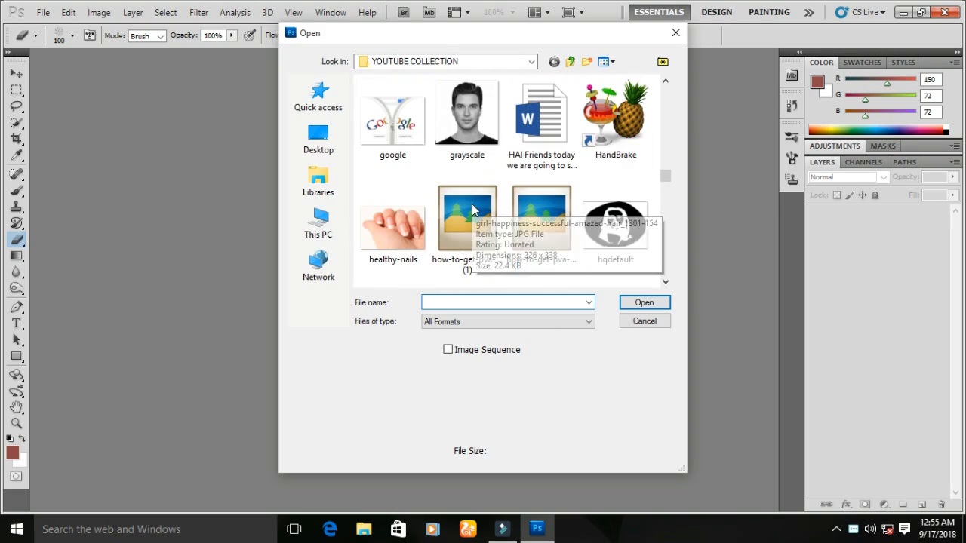
pyautogui.click(453, 144)
pyautogui.click(642, 299)
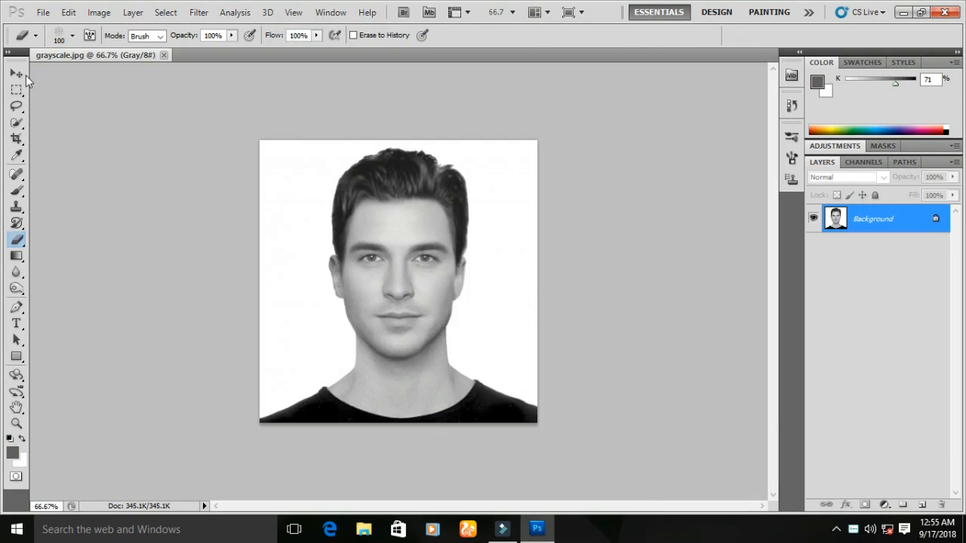
# - Convert the image mode to CMYK Color, accepting the profile conversion notice
pyautogui.click(16, 73)
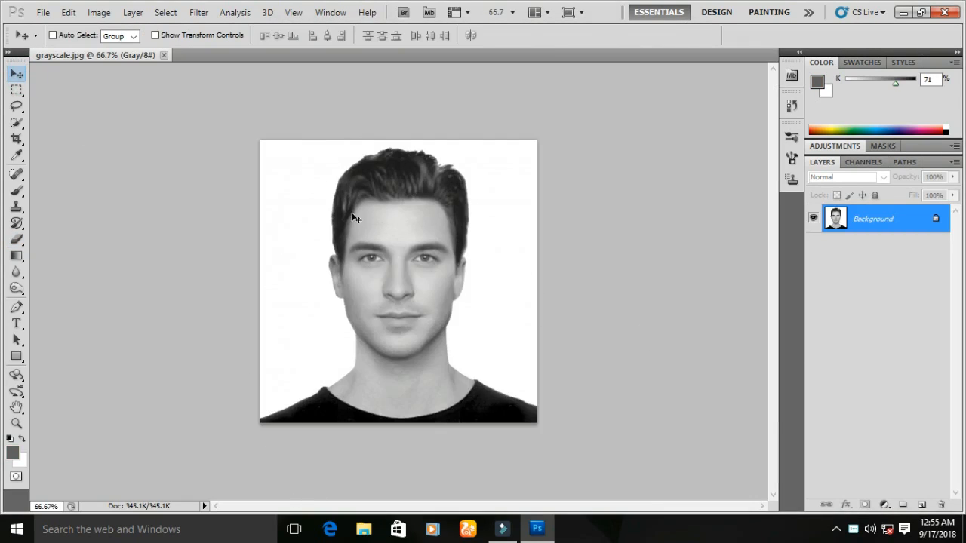
pyautogui.scroll(4, 408, 288)
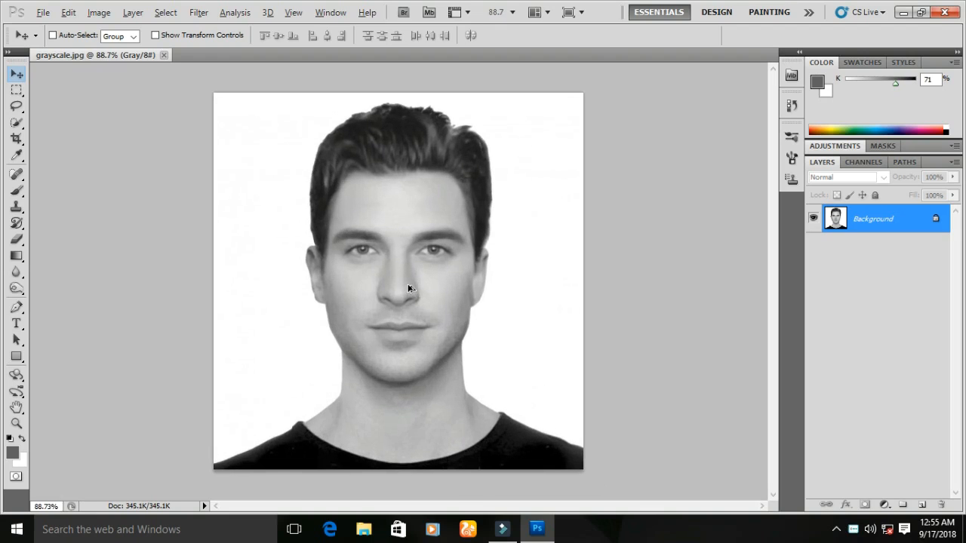
pyautogui.scroll(2, 409, 289)
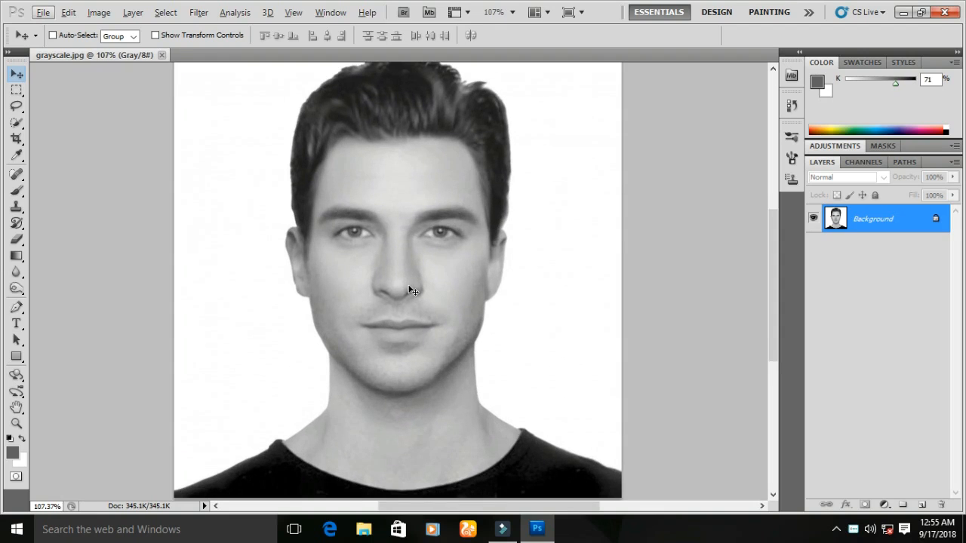
pyautogui.scroll(-1, 353, 185)
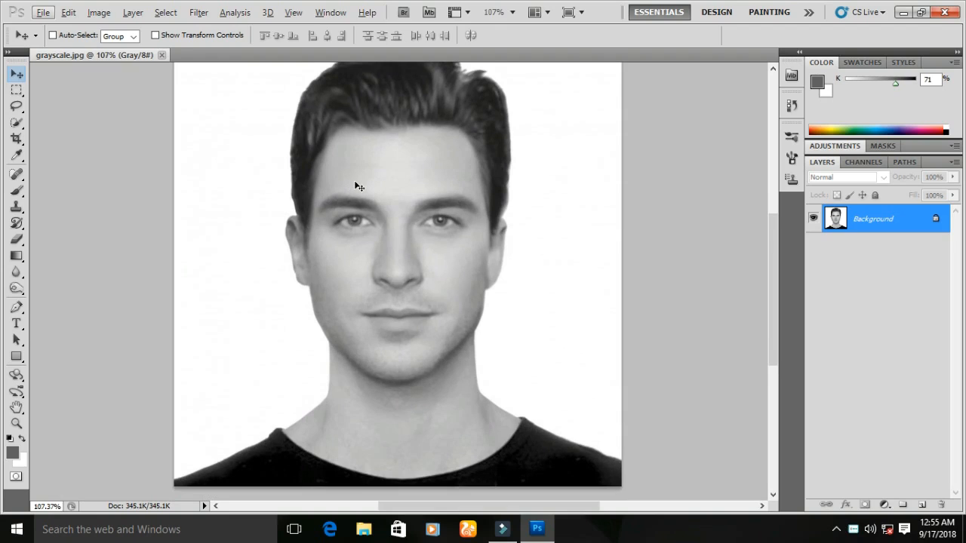
pyautogui.scroll(1, 359, 186)
pyautogui.scroll(-2, 357, 184)
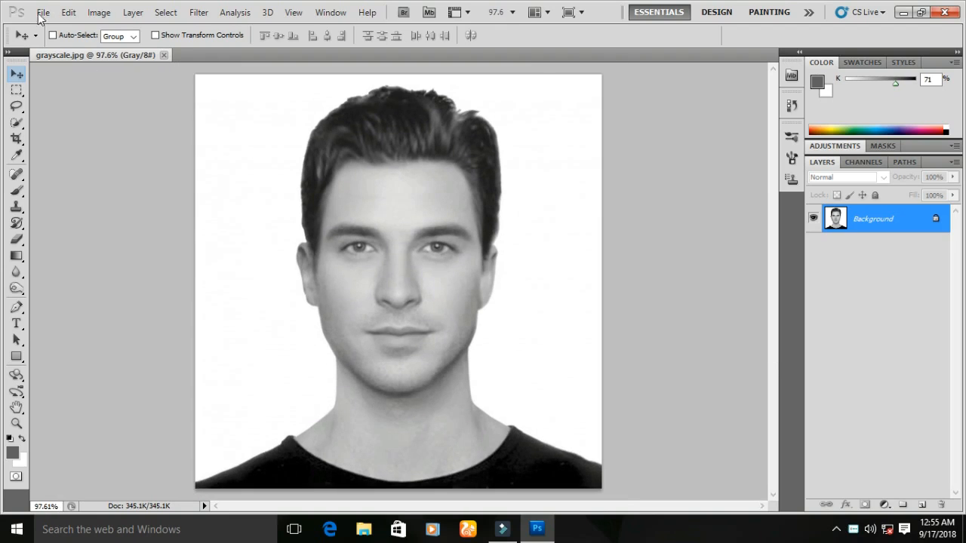
pyautogui.click(112, 13)
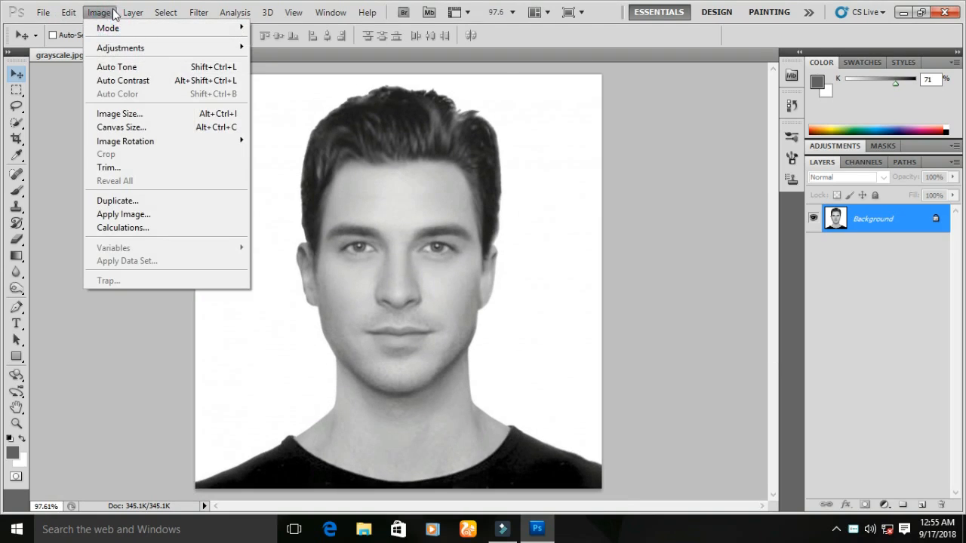
pyautogui.moveTo(113, 28)
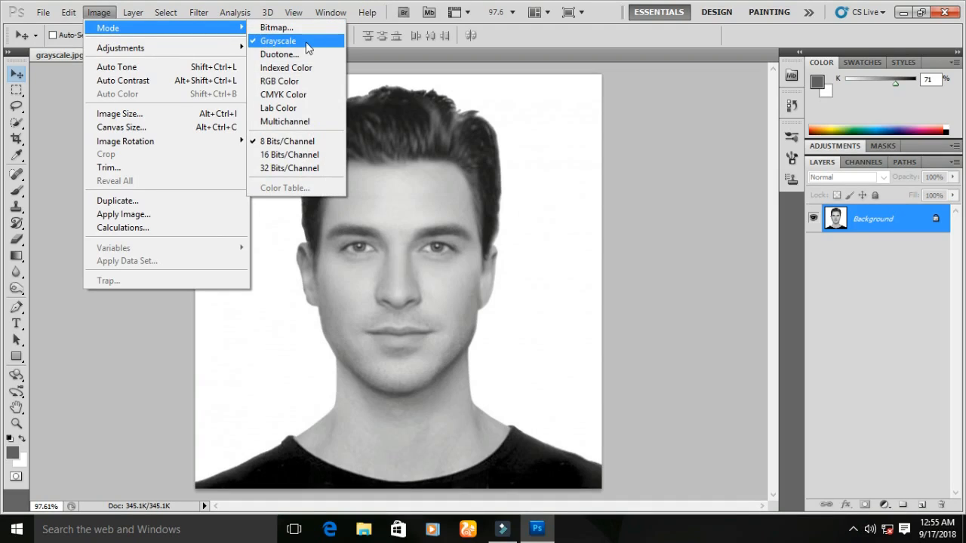
pyautogui.click(293, 94)
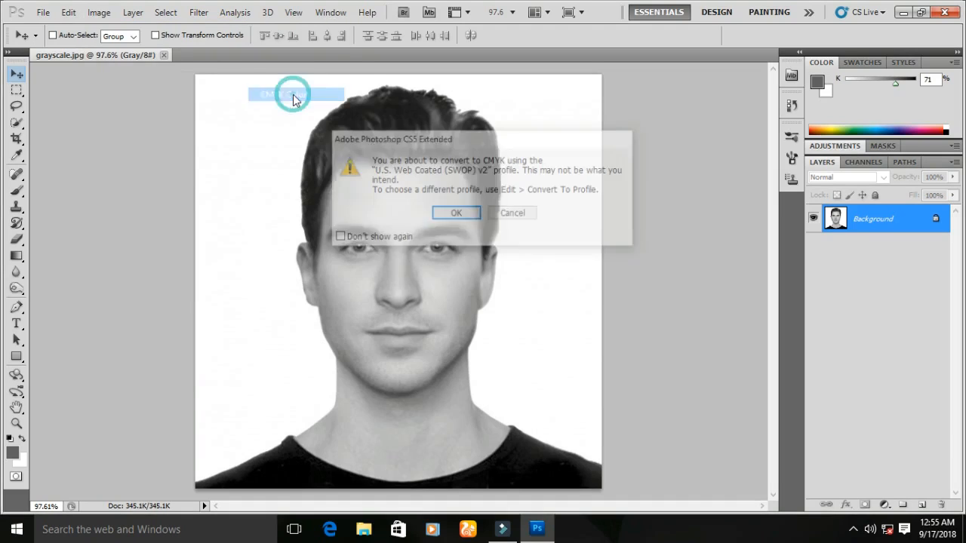
pyautogui.click(457, 214)
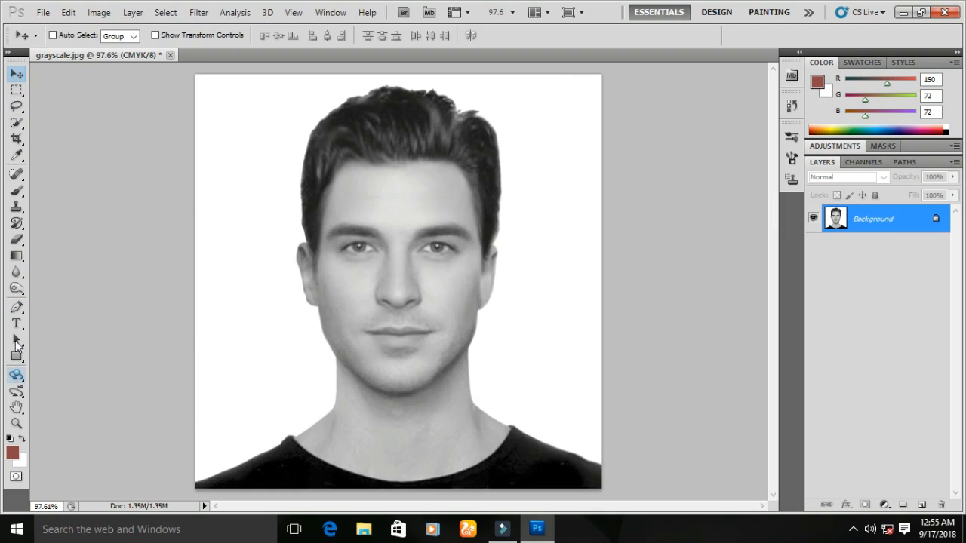
# - Trace a closed path around the face, ears, neck and hairline using the Pen Tool
pyautogui.click(16, 307)
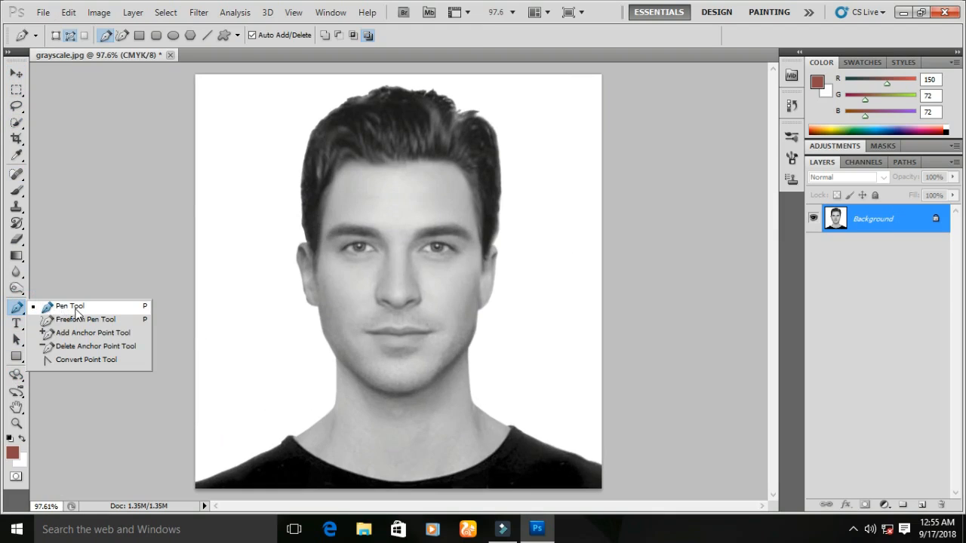
pyautogui.click(75, 308)
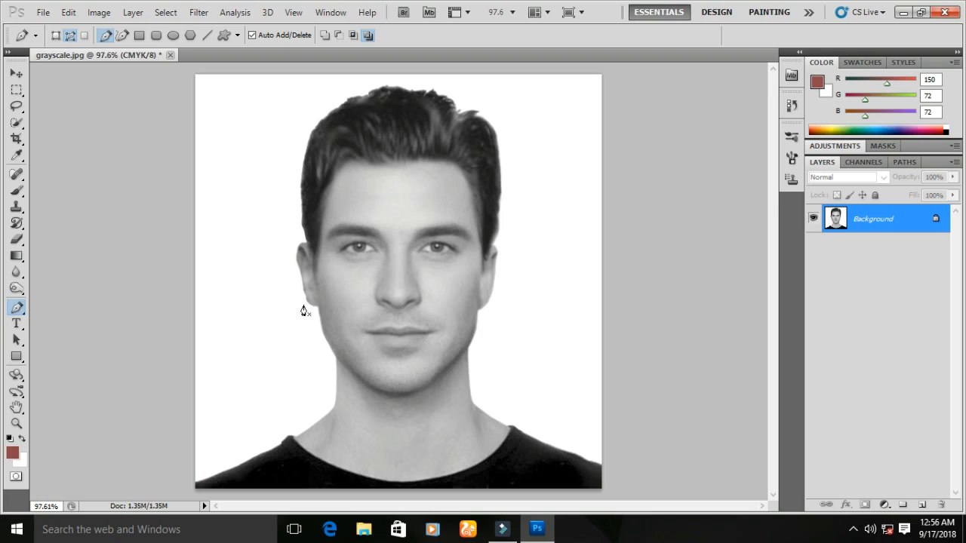
pyautogui.click(342, 159)
pyautogui.click(328, 184)
pyautogui.click(319, 199)
pyautogui.click(323, 217)
pyautogui.click(315, 262)
pyautogui.click(293, 240)
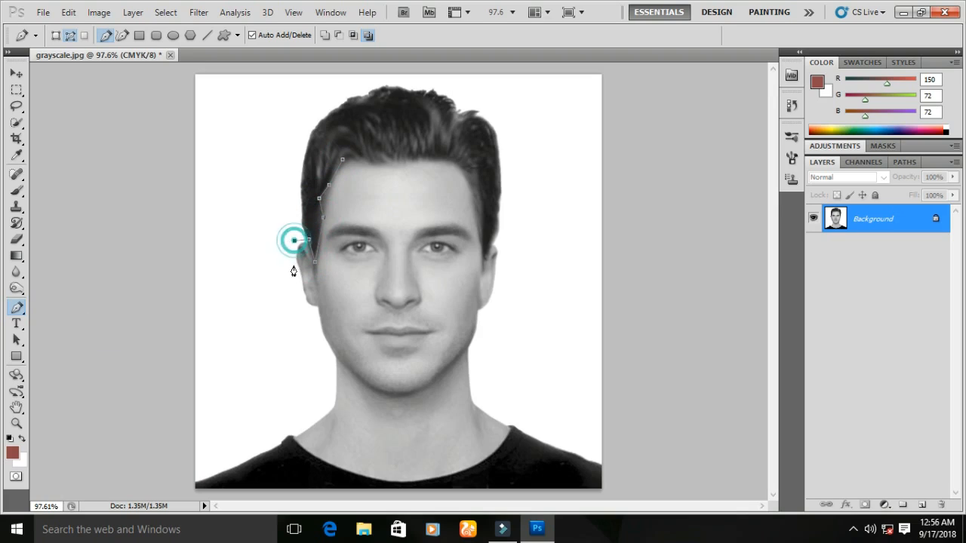
pyautogui.click(298, 280)
pyautogui.click(301, 292)
pyautogui.click(308, 303)
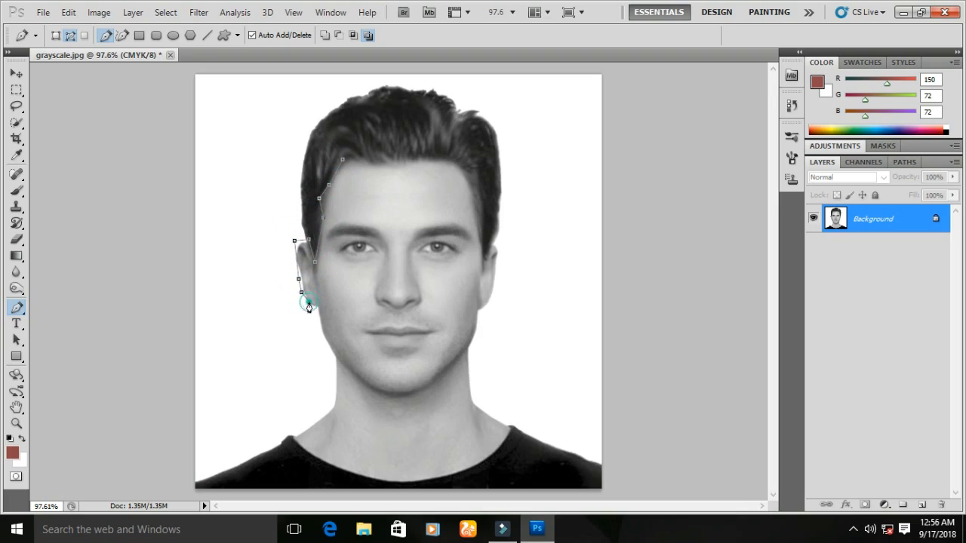
pyautogui.click(325, 339)
pyautogui.click(334, 356)
pyautogui.click(337, 375)
pyautogui.click(333, 403)
pyautogui.click(297, 434)
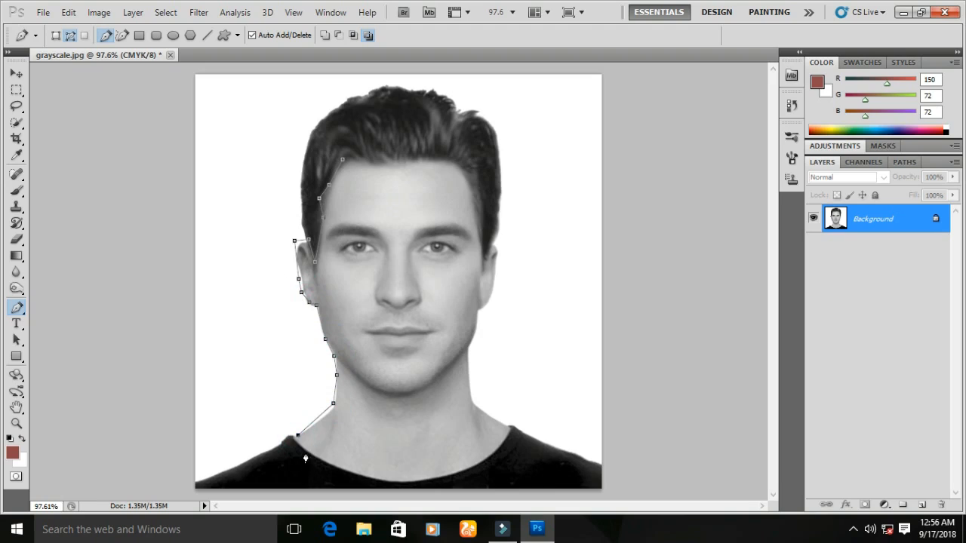
pyautogui.click(307, 450)
pyautogui.click(316, 456)
pyautogui.click(340, 470)
pyautogui.click(372, 479)
pyautogui.click(420, 480)
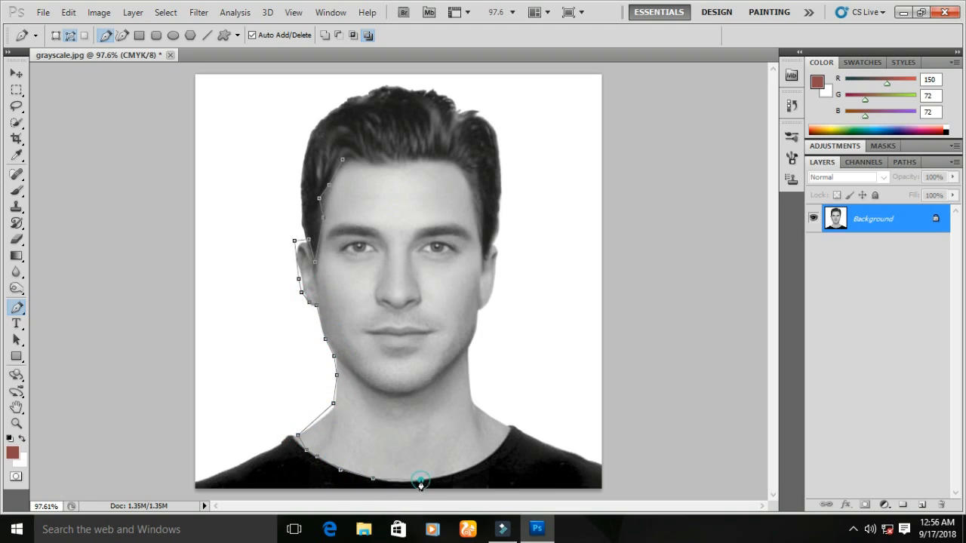
pyautogui.click(462, 470)
pyautogui.click(486, 455)
pyautogui.click(505, 436)
pyautogui.click(511, 426)
pyautogui.click(471, 404)
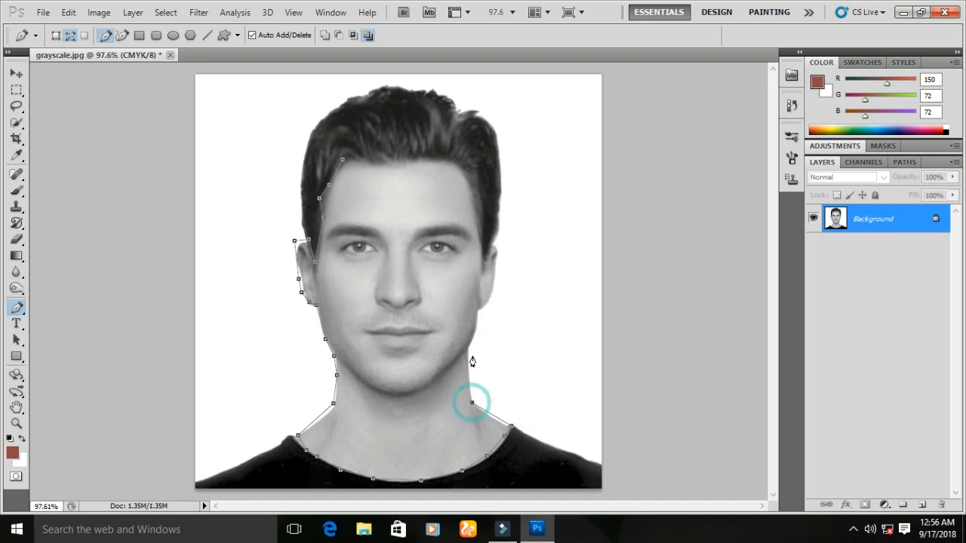
pyautogui.click(479, 310)
pyautogui.click(494, 285)
pyautogui.click(498, 248)
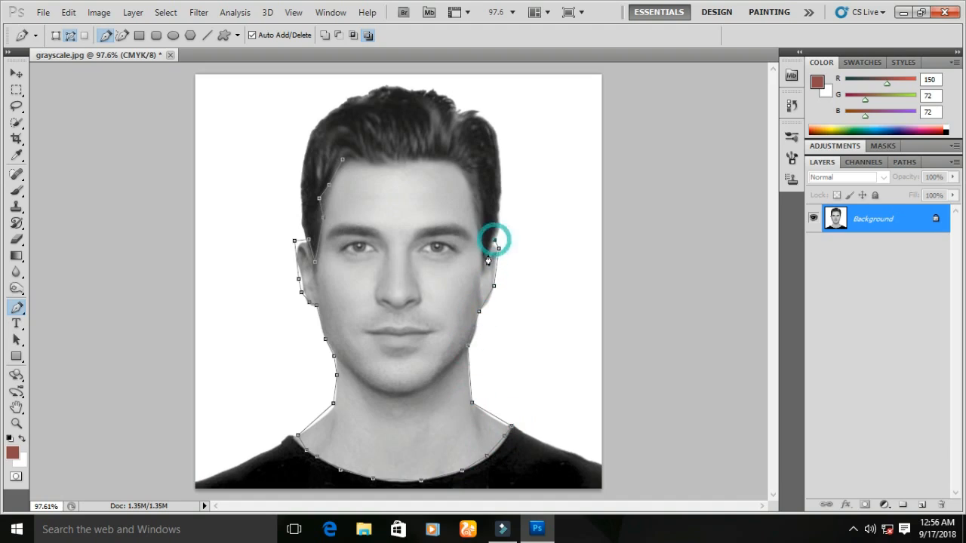
pyautogui.click(483, 269)
pyautogui.click(474, 212)
pyautogui.click(468, 183)
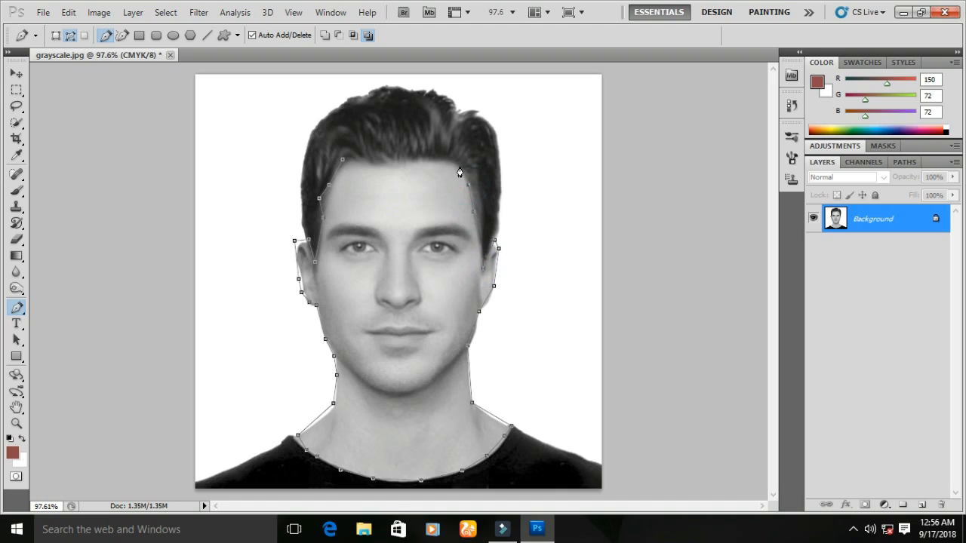
pyautogui.click(455, 160)
pyautogui.click(432, 159)
pyautogui.click(403, 160)
pyautogui.click(375, 162)
pyautogui.click(343, 159)
# - Turn the traced path into a selection with Make Selection, adjusting the feather radius
pyautogui.rightClick(380, 203)
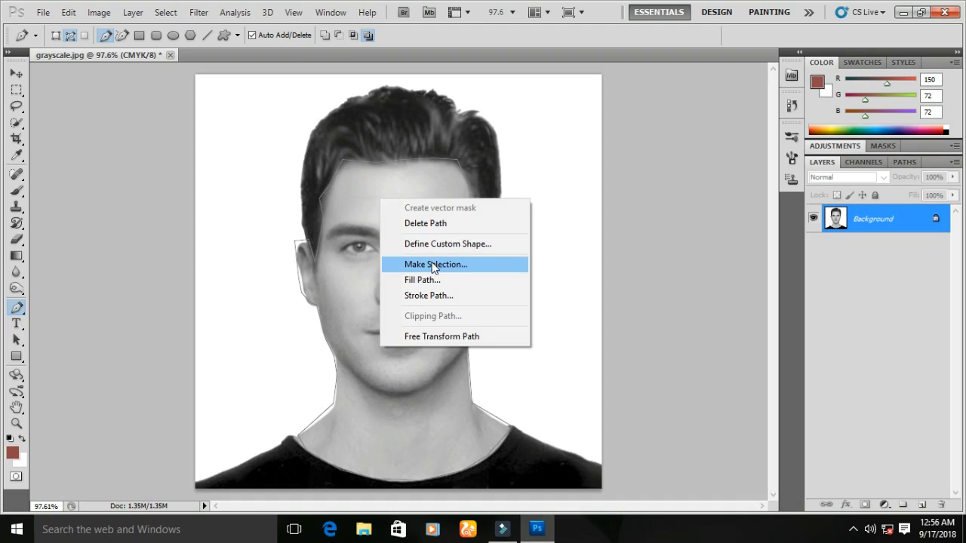
pyautogui.click(464, 266)
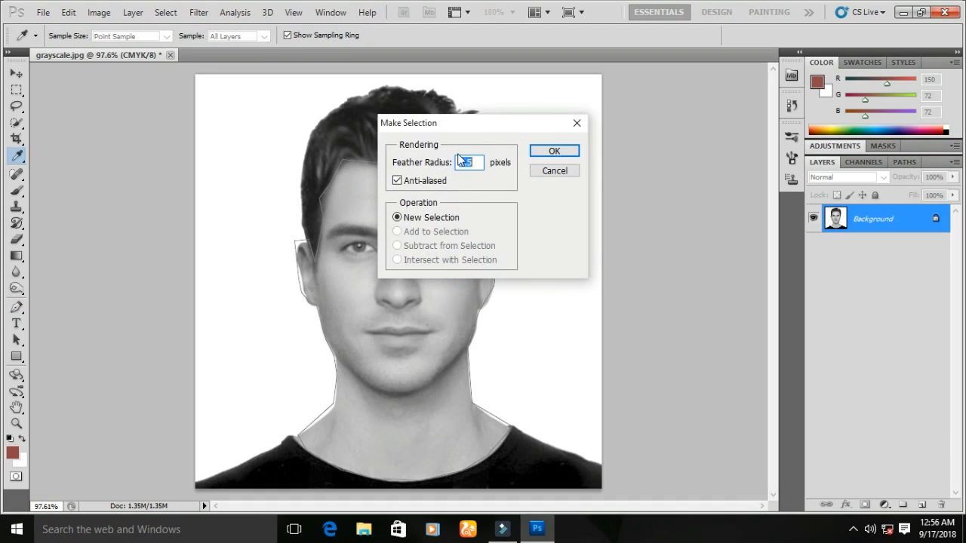
pyautogui.moveTo(478, 163)
pyautogui.mouseDown()
pyautogui.moveTo(439, 162)
pyautogui.moveTo(492, 170)
pyautogui.moveTo(415, 162)
pyautogui.moveTo(504, 157)
pyautogui.moveTo(420, 150)
pyautogui.moveTo(494, 159)
pyautogui.mouseUp()
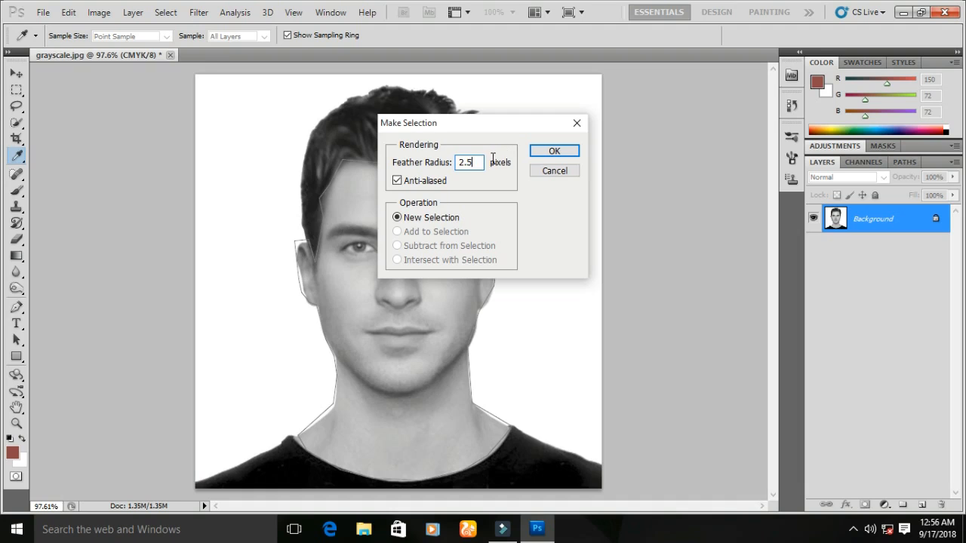
pyautogui.click(553, 152)
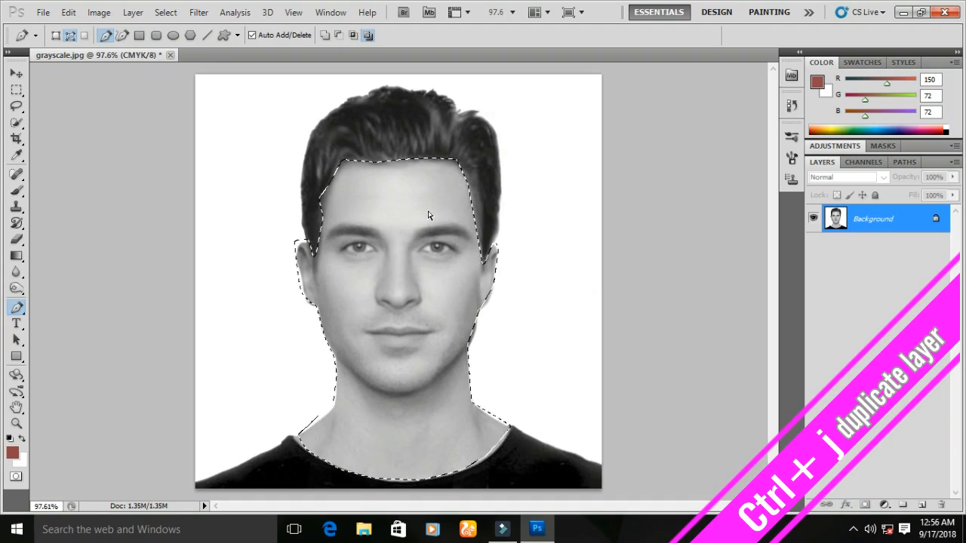
# - Copy the selected skin to a new layer and warm it with Color Balance toward red and yellow
pyautogui.hotkey('ctrl', 'j')
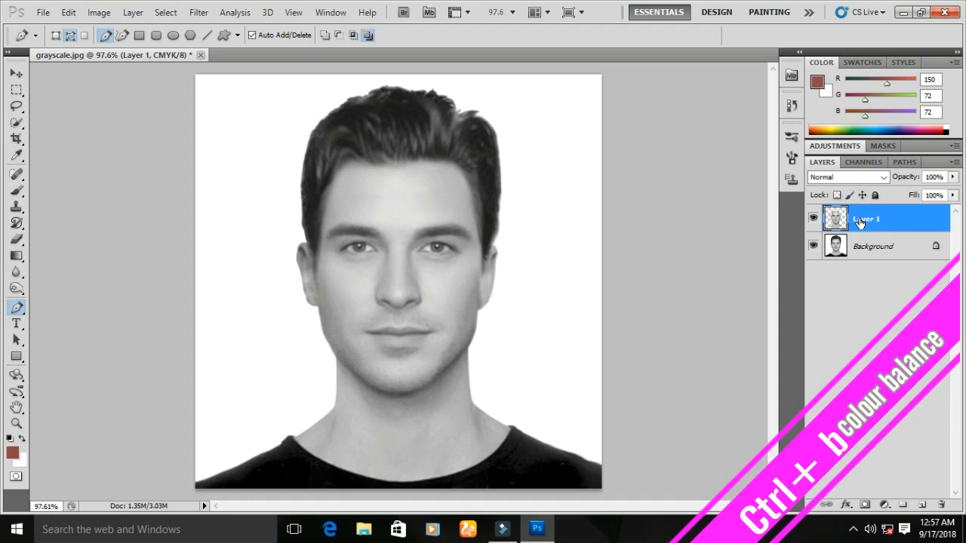
pyautogui.hotkey('ctrl', 'b')
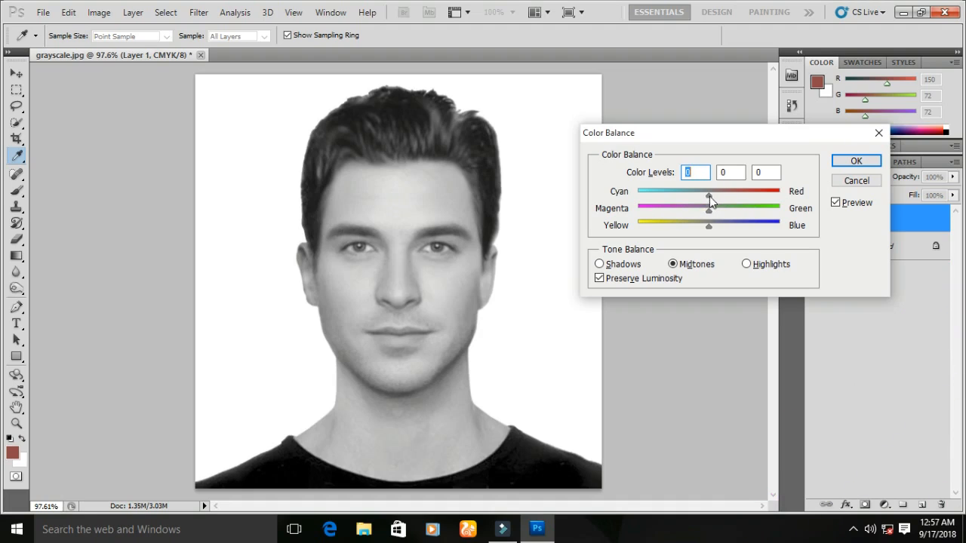
pyautogui.moveTo(729, 195); pyautogui.dragTo(747, 196)
pyautogui.moveTo(709, 227); pyautogui.dragTo(657, 230)
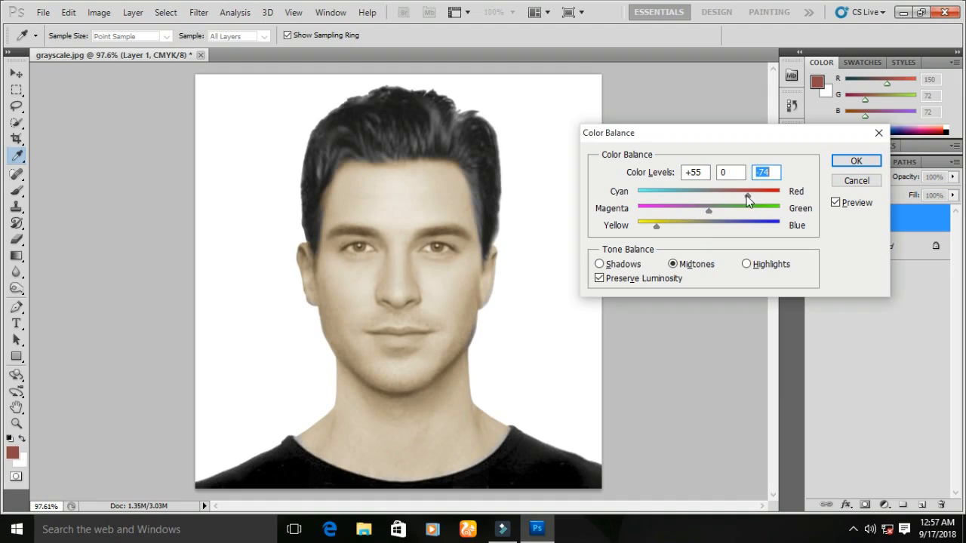
pyautogui.moveTo(746, 196); pyautogui.dragTo(754, 195)
pyautogui.moveTo(765, 196); pyautogui.dragTo(767, 196)
pyautogui.moveTo(656, 225); pyautogui.dragTo(673, 221)
pyautogui.click(851, 161)
# - Switch to the Pen Tool and select the Background layer
pyautogui.press('p')
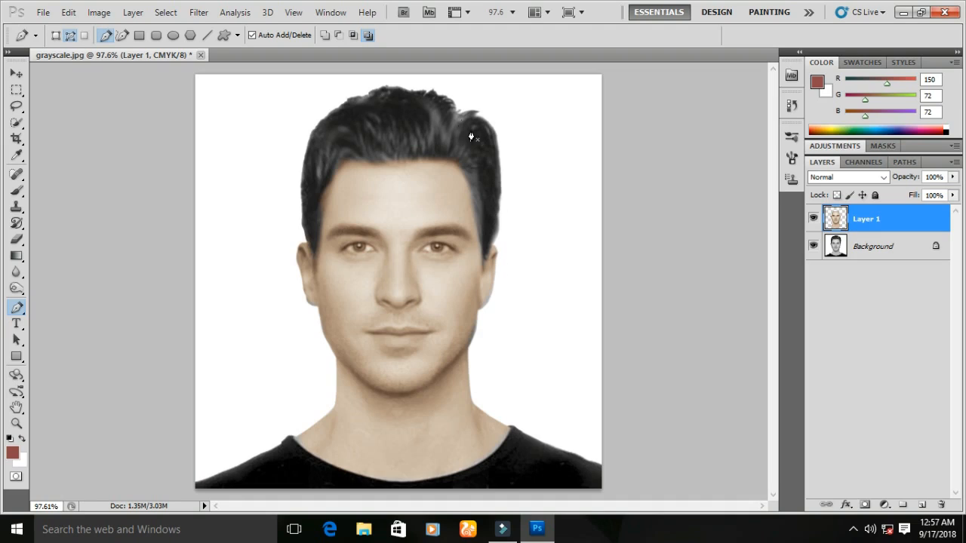
pyautogui.click(890, 246)
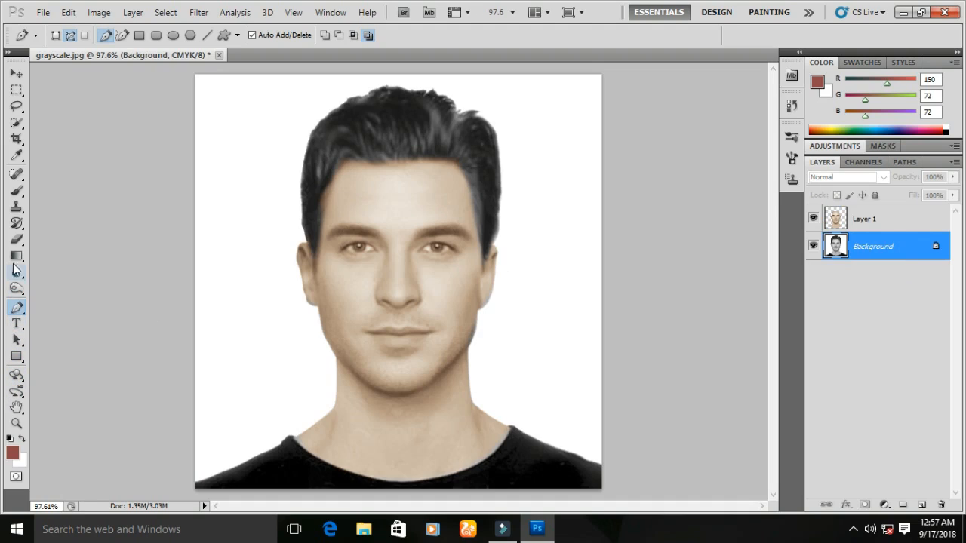
# - Darken the hair along both sides of the head with the Burn Tool set to Midtones and 50% exposure
pyautogui.click(18, 290)
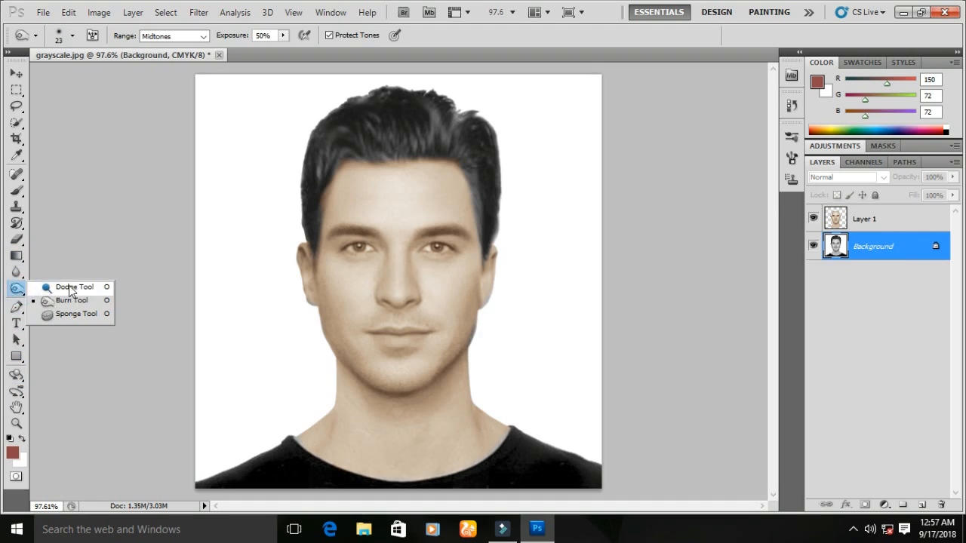
pyautogui.click(83, 303)
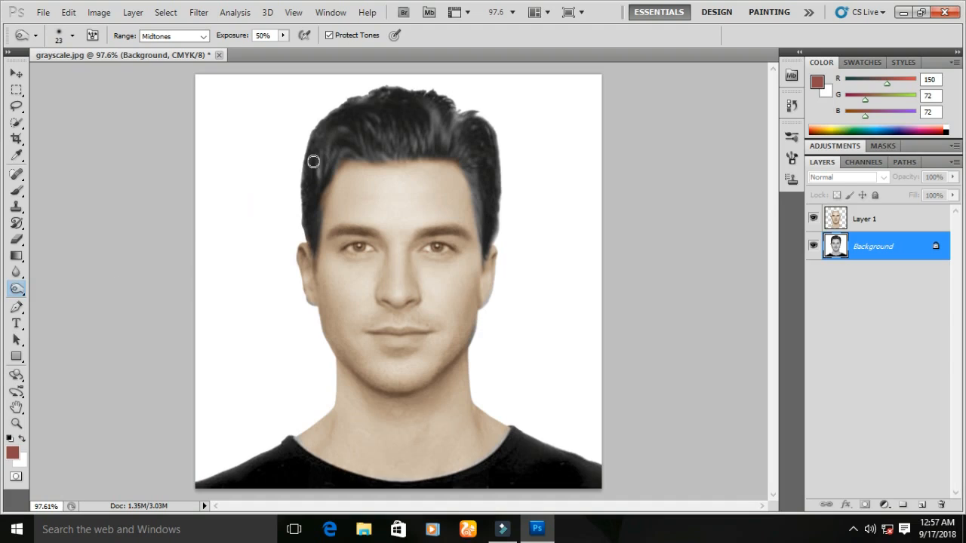
pyautogui.rightClick(349, 141)
pyautogui.click(346, 127)
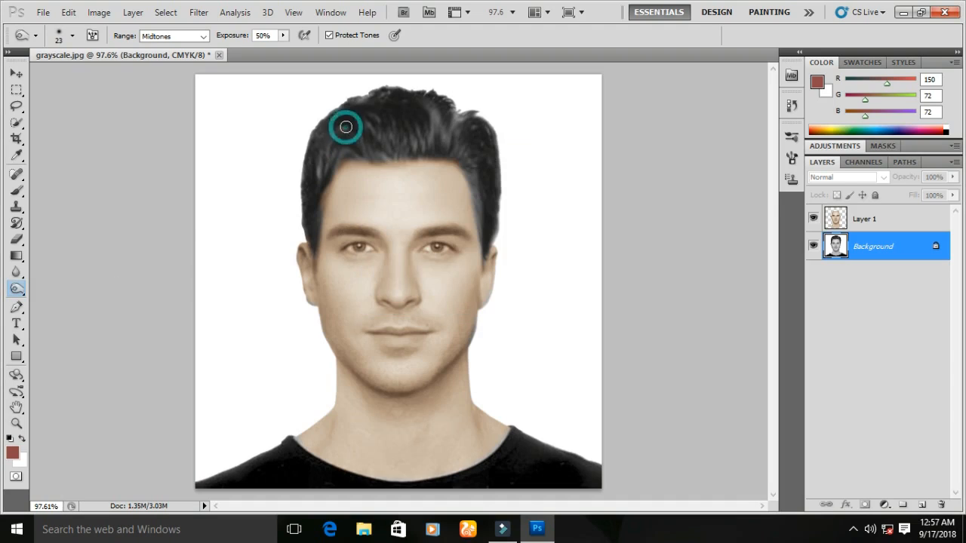
pyautogui.moveTo(346, 127)
pyautogui.mouseDown()
pyautogui.moveTo(408, 120)
pyautogui.moveTo(368, 123)
pyautogui.moveTo(443, 129)
pyautogui.moveTo(452, 120)
pyautogui.moveTo(415, 112)
pyautogui.moveTo(472, 131)
pyautogui.moveTo(464, 121)
pyautogui.moveTo(429, 117)
pyautogui.moveTo(447, 135)
pyautogui.moveTo(341, 142)
pyautogui.moveTo(448, 152)
pyautogui.moveTo(459, 142)
pyautogui.moveTo(477, 165)
pyautogui.moveTo(485, 219)
pyautogui.moveTo(472, 155)
pyautogui.moveTo(491, 251)
pyautogui.moveTo(309, 209)
pyautogui.moveTo(322, 199)
pyautogui.moveTo(306, 242)
pyautogui.mouseUp()
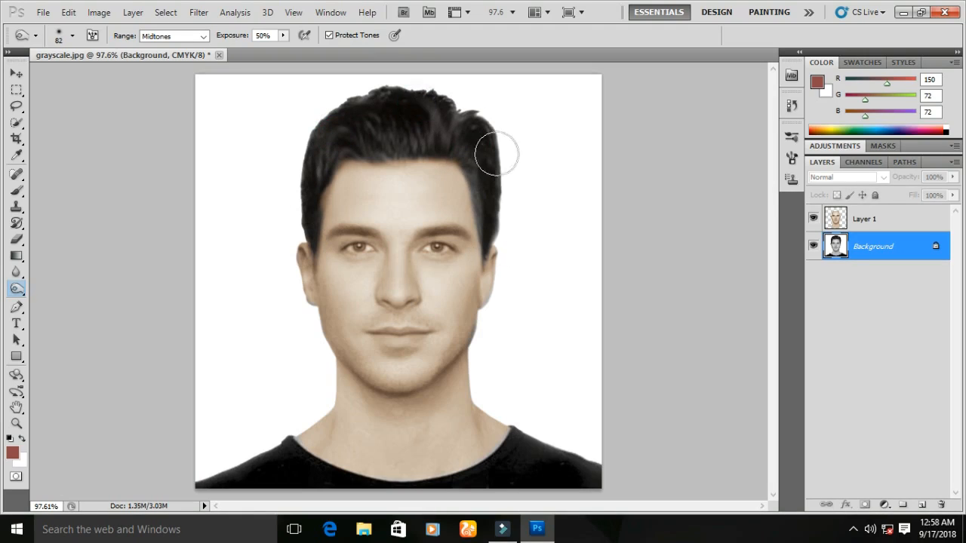
pyautogui.moveTo(478, 171); pyautogui.dragTo(486, 216)
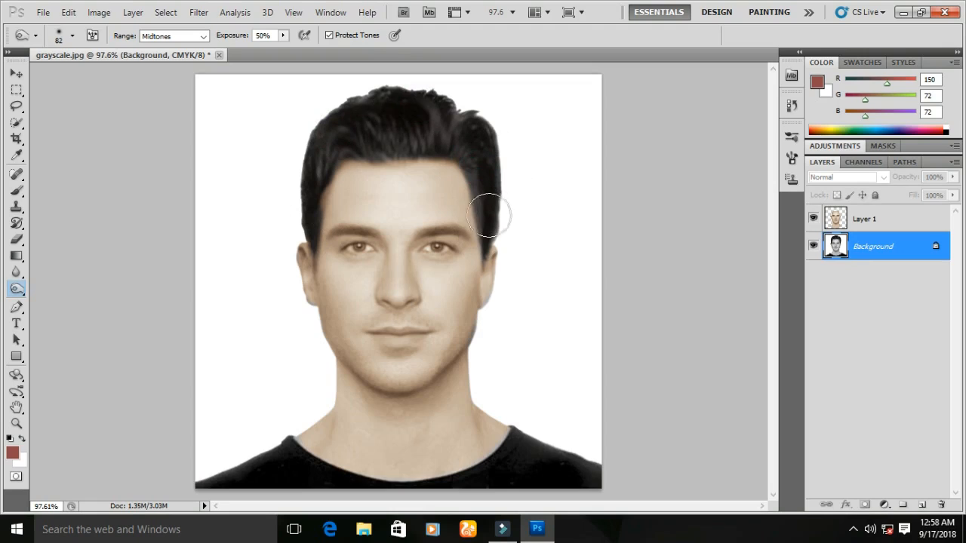
# - Erase the skin tint from the left eye's iris on Layer 1 with a soft round Eraser brush at 0% hardness
pyautogui.scroll(-1, 400, 222)
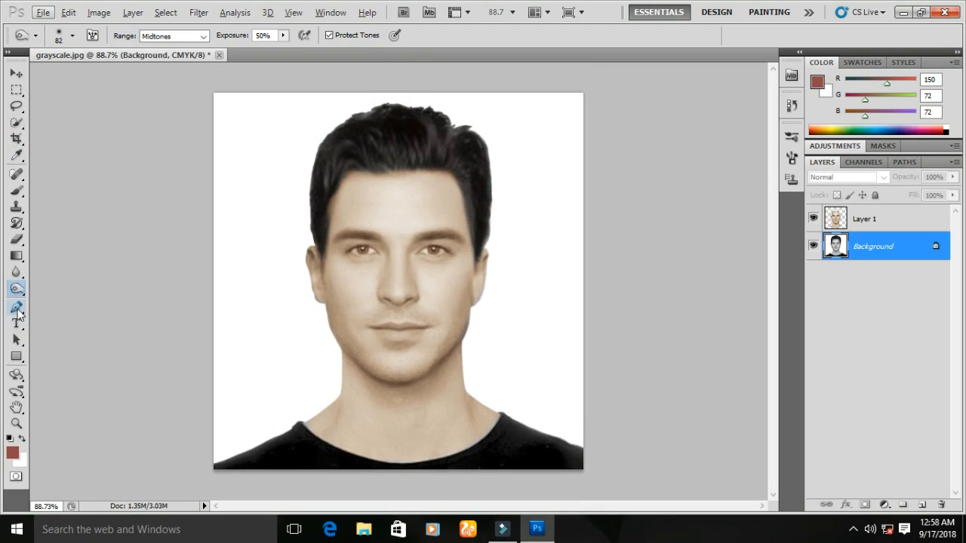
pyautogui.click(17, 309)
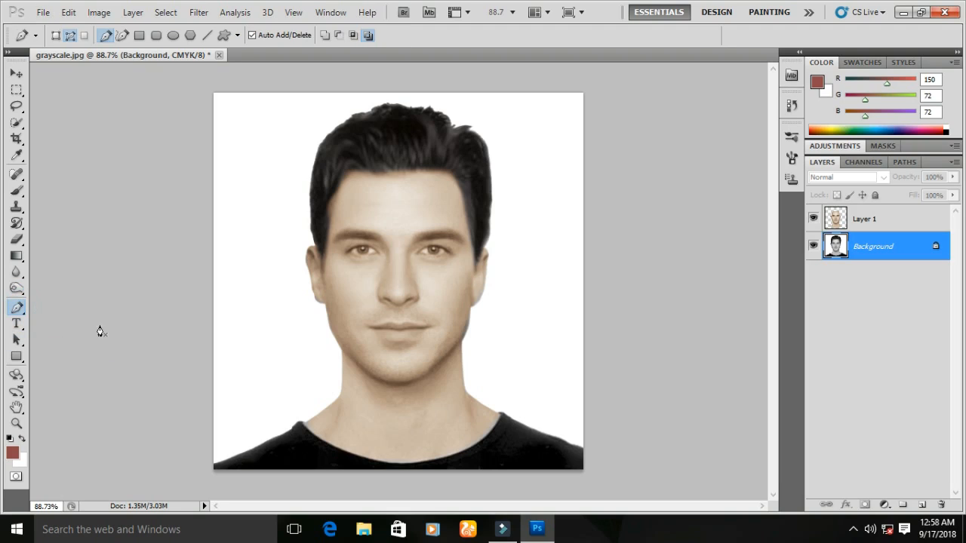
pyautogui.click(15, 123)
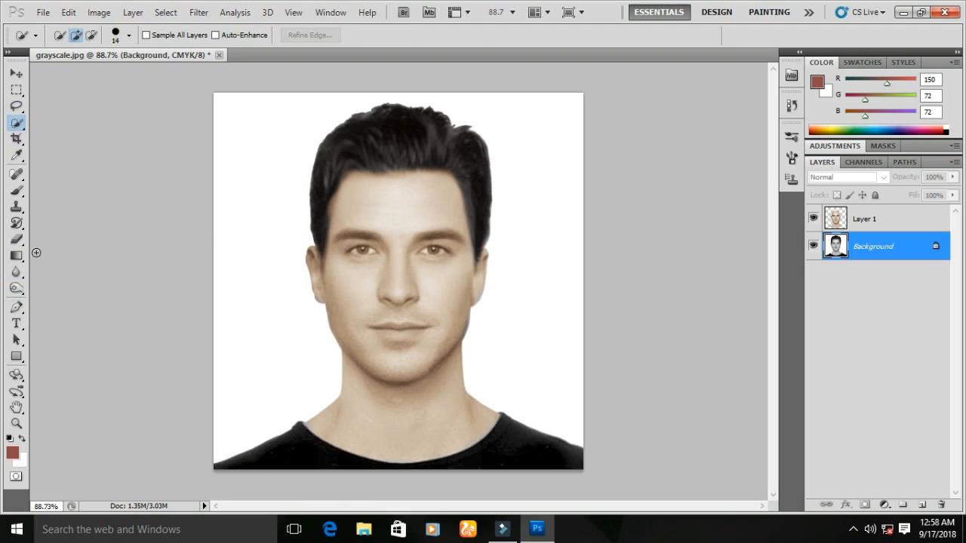
pyautogui.click(16, 239)
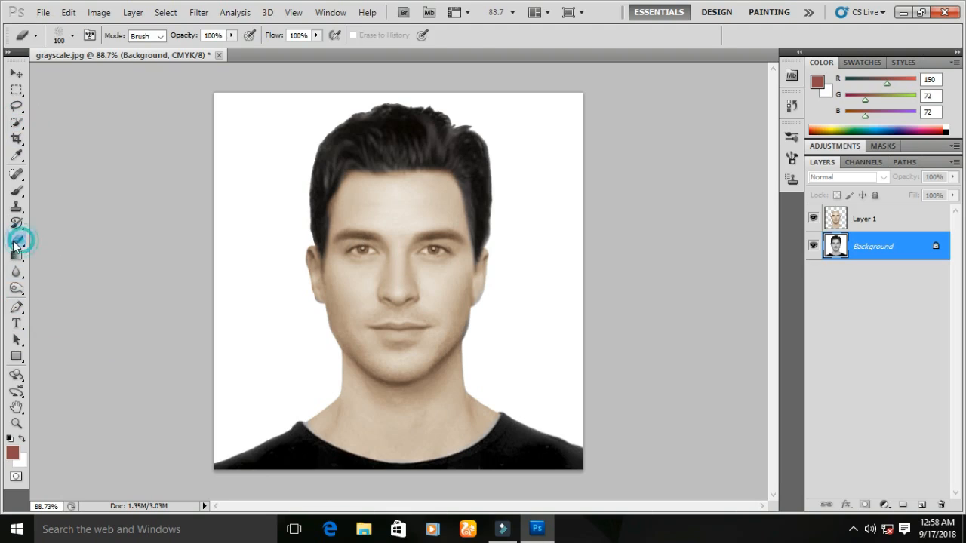
pyautogui.click(867, 223)
pyautogui.rightClick(444, 243)
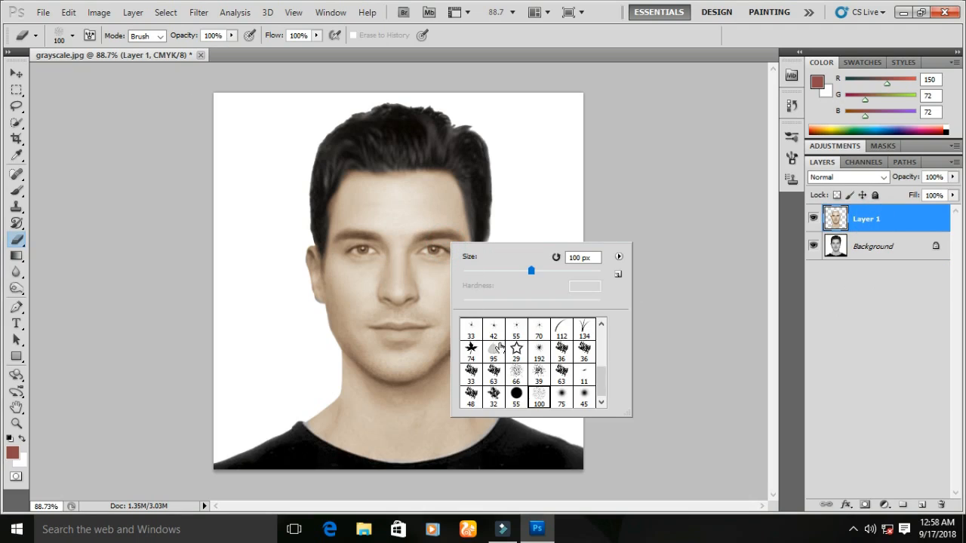
pyautogui.scroll(5, 500, 345)
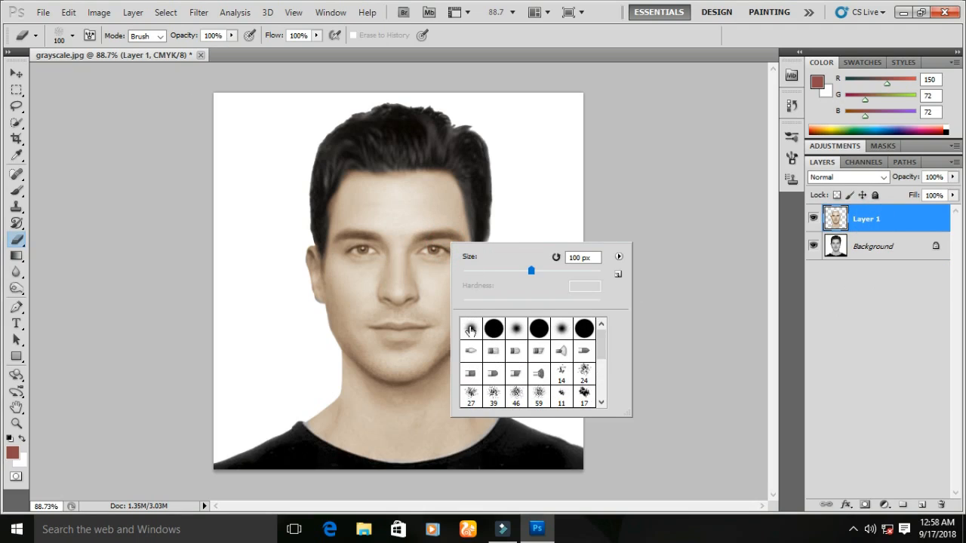
pyautogui.click(470, 329)
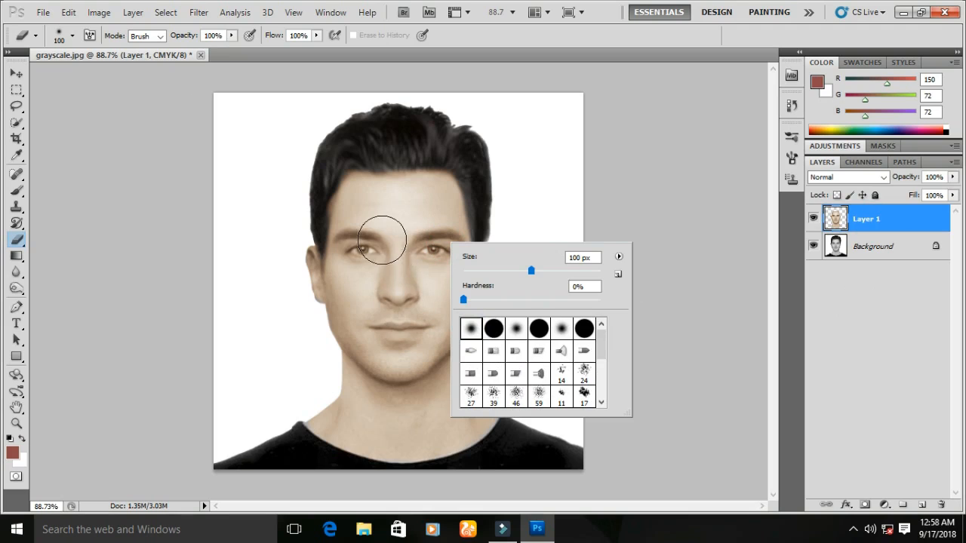
pyautogui.click(123, 205)
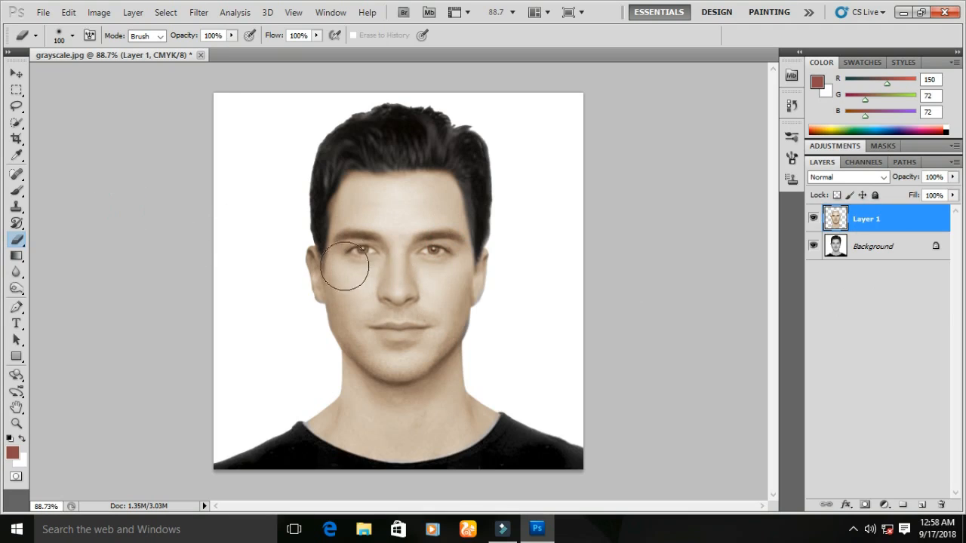
pyautogui.scroll(1, 357, 248)
pyautogui.scroll(6, 356, 248)
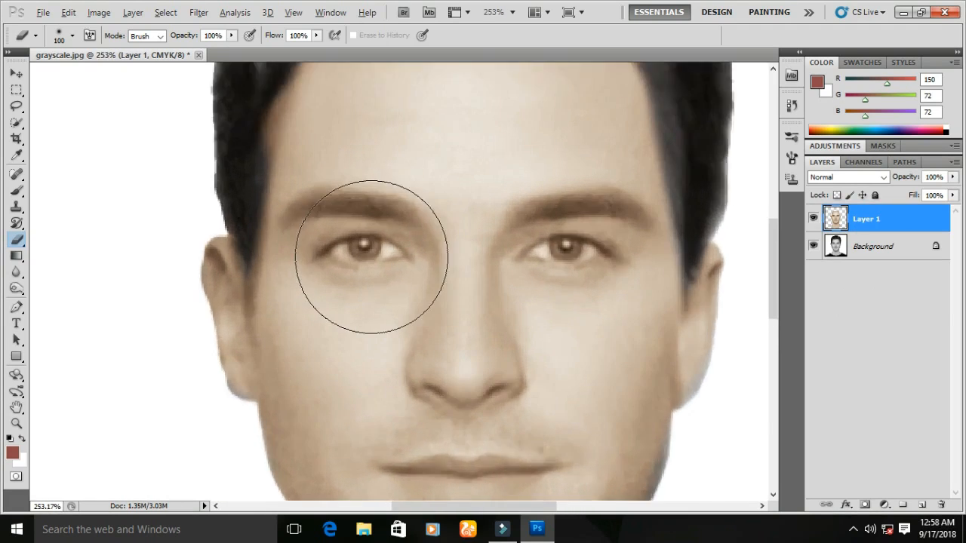
pyautogui.scroll(6, 371, 257)
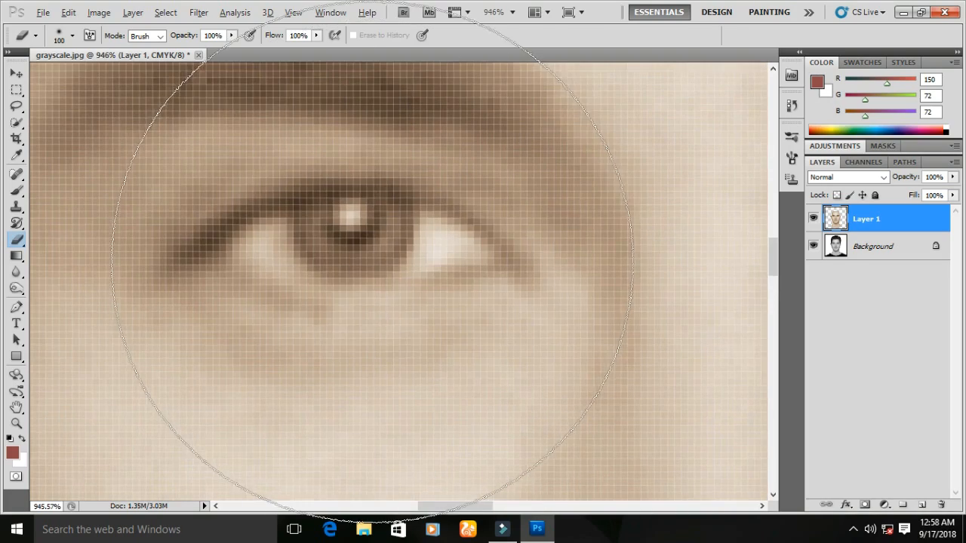
pyautogui.moveTo(448, 262)
pyautogui.mouseDown()
pyautogui.moveTo(302, 287)
pyautogui.moveTo(212, 320)
pyautogui.moveTo(174, 320)
pyautogui.mouseUp()
pyautogui.moveTo(379, 252)
pyautogui.mouseDown()
pyautogui.moveTo(355, 237)
pyautogui.moveTo(304, 236)
pyautogui.moveTo(355, 245)
pyautogui.moveTo(316, 250)
pyautogui.mouseUp()
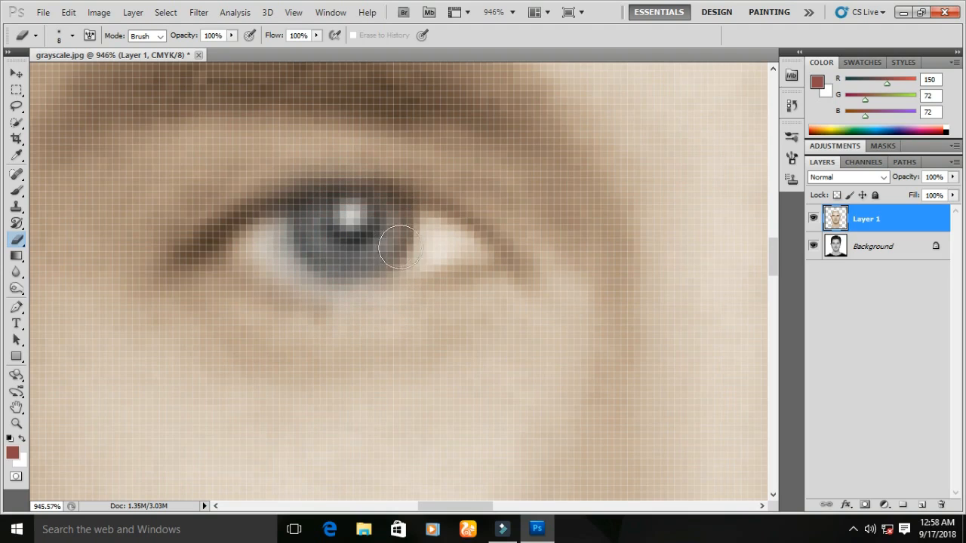
pyautogui.moveTo(442, 244)
pyautogui.mouseDown()
pyautogui.moveTo(455, 248)
pyautogui.moveTo(373, 269)
pyautogui.mouseUp()
# - Erase the skin tint from the right eye's iris on Layer 1 with the same soft Eraser brush
pyautogui.scroll(-1, 464, 265)
pyautogui.scroll(-5, 464, 265)
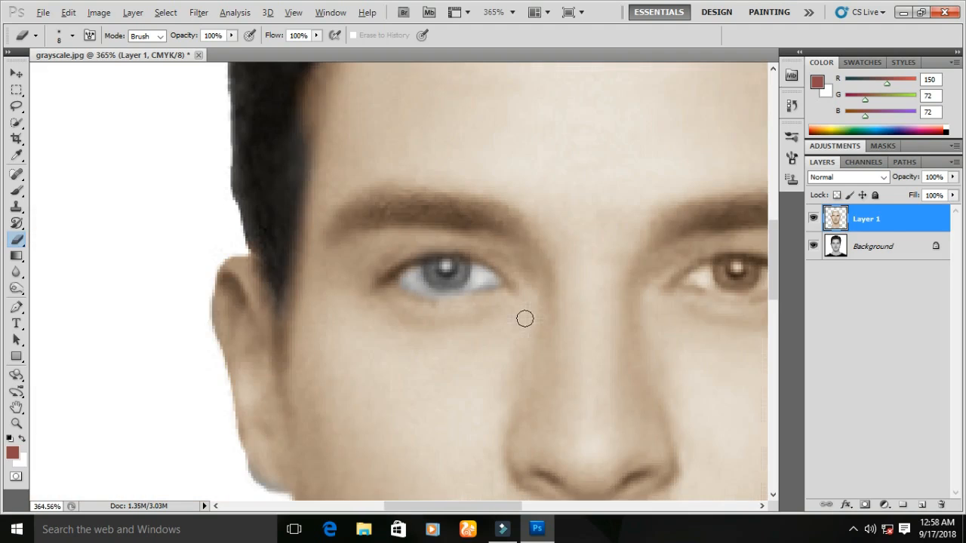
pyautogui.moveTo(487, 507); pyautogui.dragTo(541, 509)
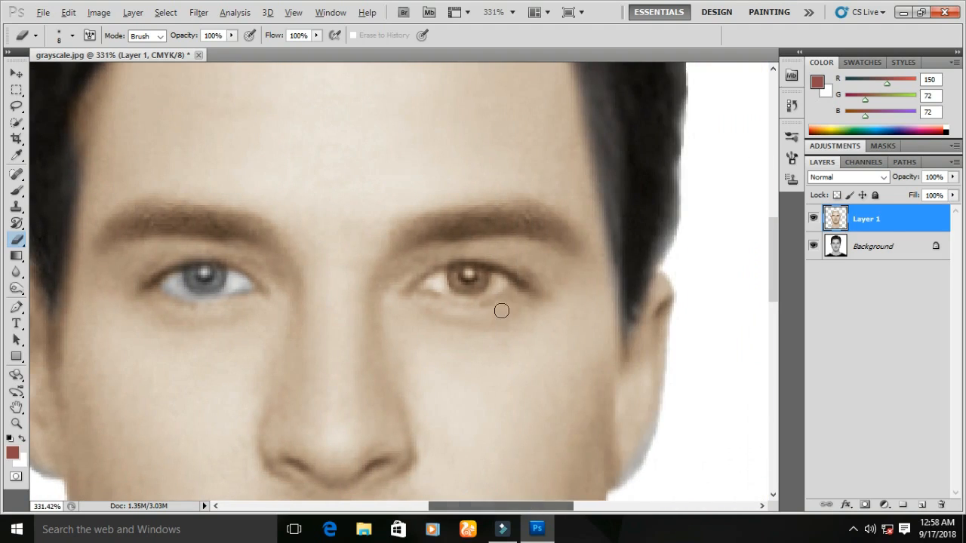
pyautogui.scroll(5, 521, 293)
pyautogui.moveTo(462, 261)
pyautogui.mouseDown()
pyautogui.moveTo(314, 260)
pyautogui.moveTo(331, 276)
pyautogui.moveTo(427, 288)
pyautogui.moveTo(492, 279)
pyautogui.moveTo(502, 263)
pyautogui.moveTo(451, 245)
pyautogui.mouseUp()
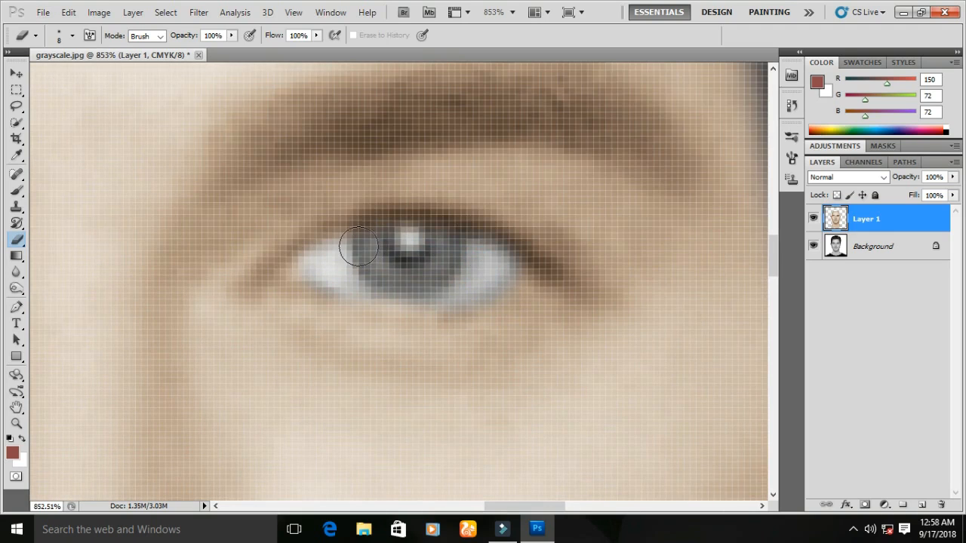
# - Select both irises with the Quick Selection Tool, adding the second iris to the selection
pyautogui.scroll(-3, 355, 244)
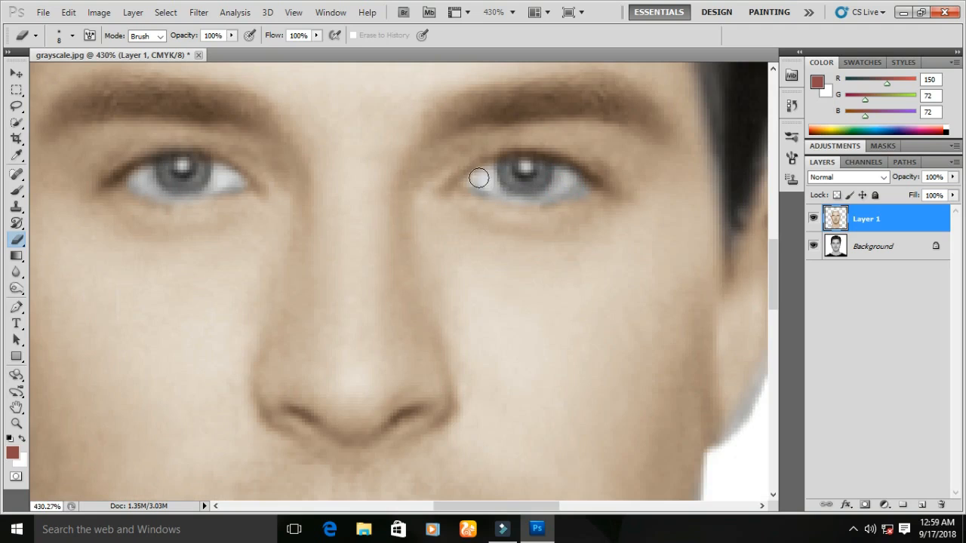
pyautogui.scroll(-2, 483, 226)
pyautogui.scroll(-3, 449, 309)
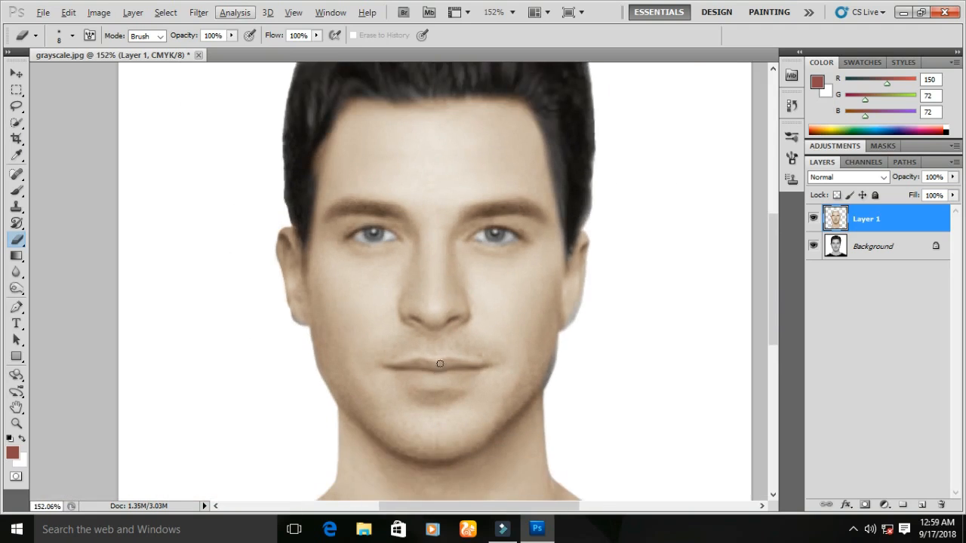
pyautogui.scroll(-2, 440, 363)
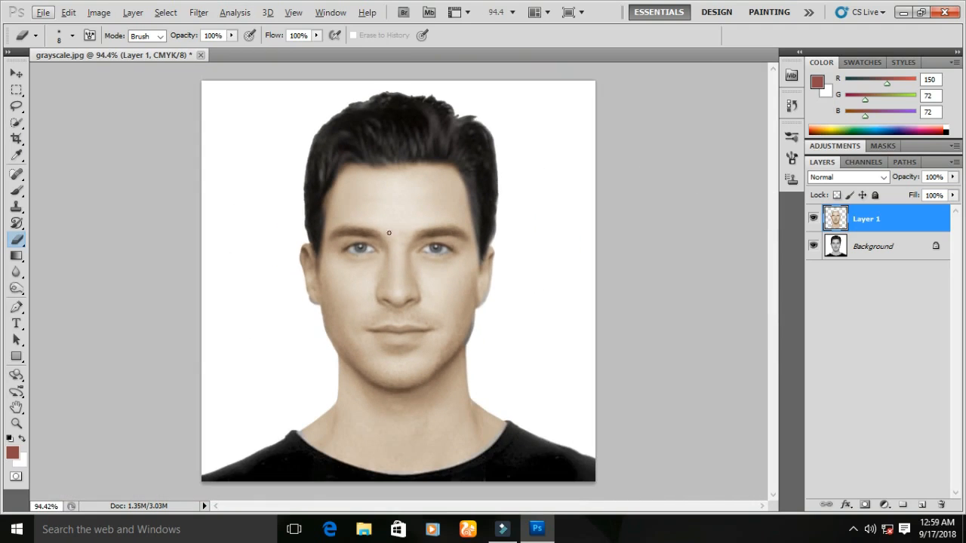
pyautogui.scroll(8, 357, 228)
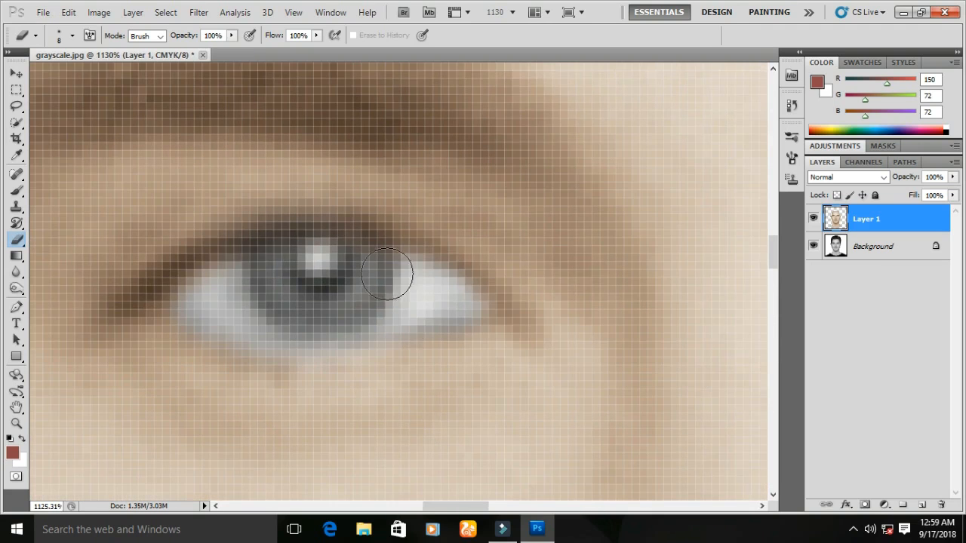
pyautogui.click(18, 125)
pyautogui.click(55, 125)
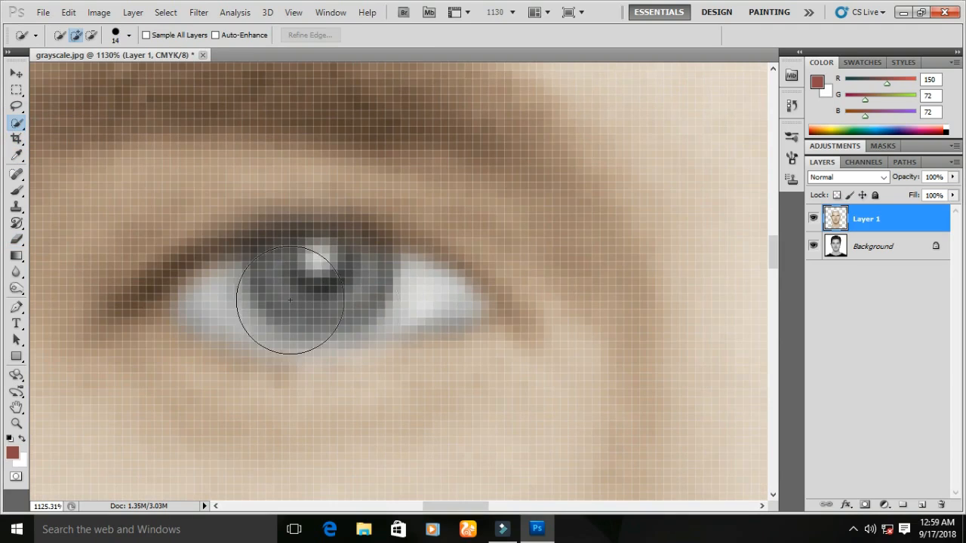
pyautogui.rightClick(352, 274)
pyautogui.press('Escape')
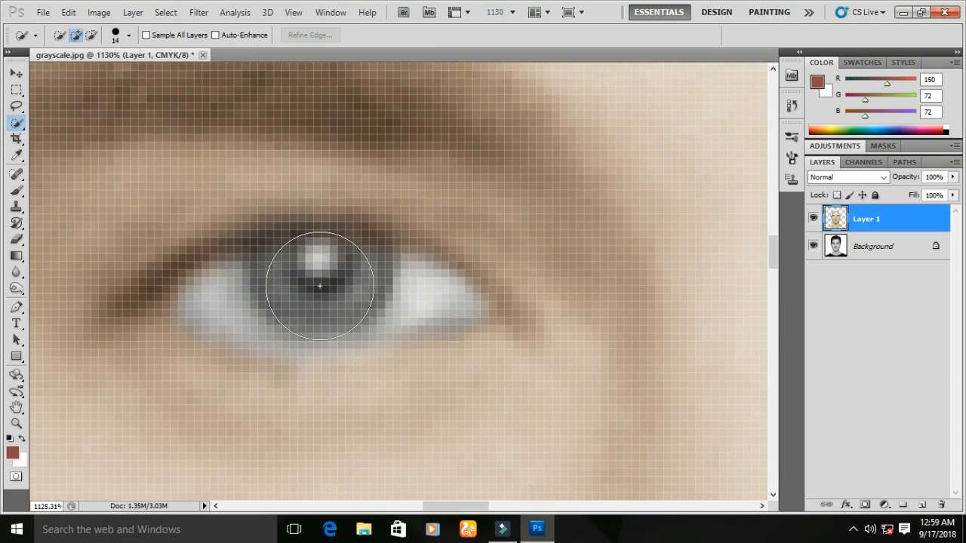
pyautogui.click(319, 286)
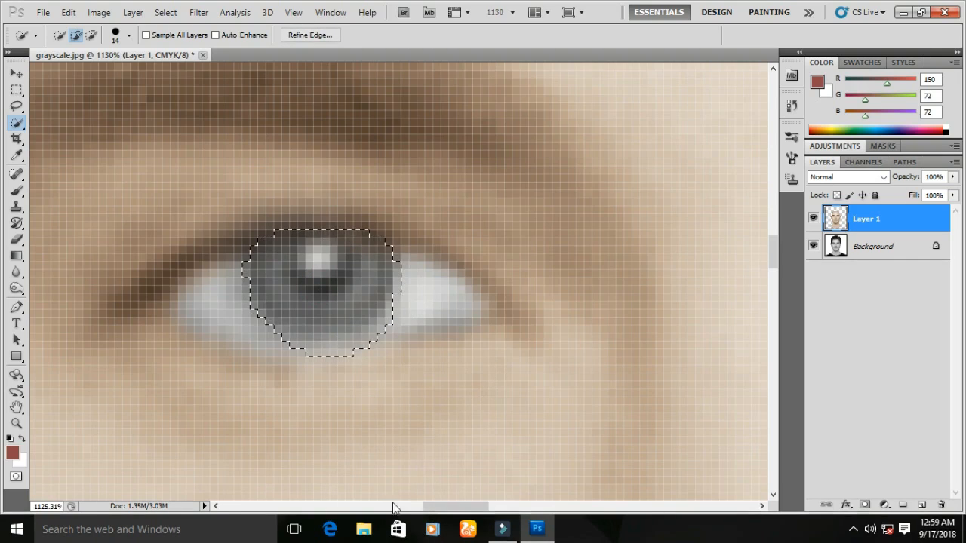
pyautogui.moveTo(426, 507); pyautogui.dragTo(494, 507)
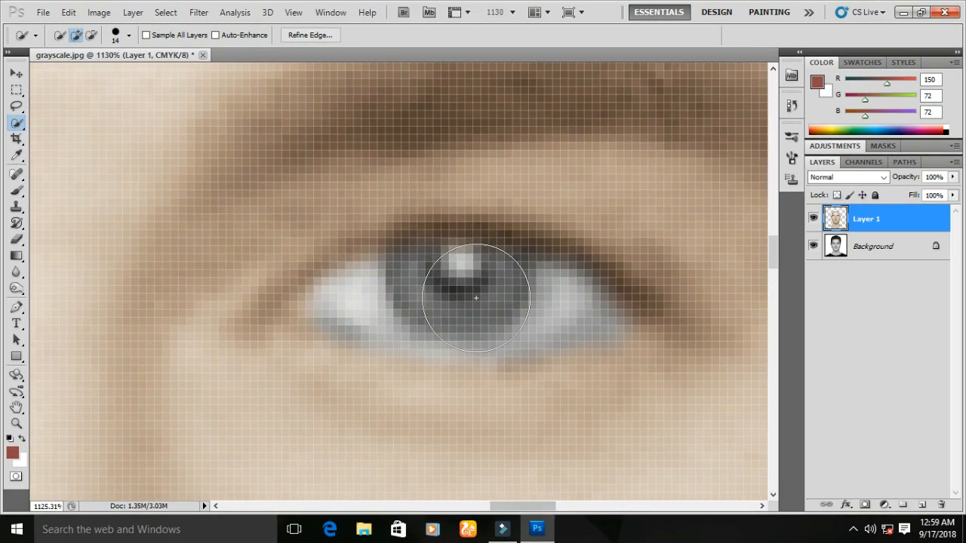
pyautogui.moveTo(455, 282)
pyautogui.mouseDown()
pyautogui.moveTo(466, 295)
pyautogui.moveTo(580, 290)
pyautogui.moveTo(508, 330)
pyautogui.moveTo(456, 383)
pyautogui.mouseUp()
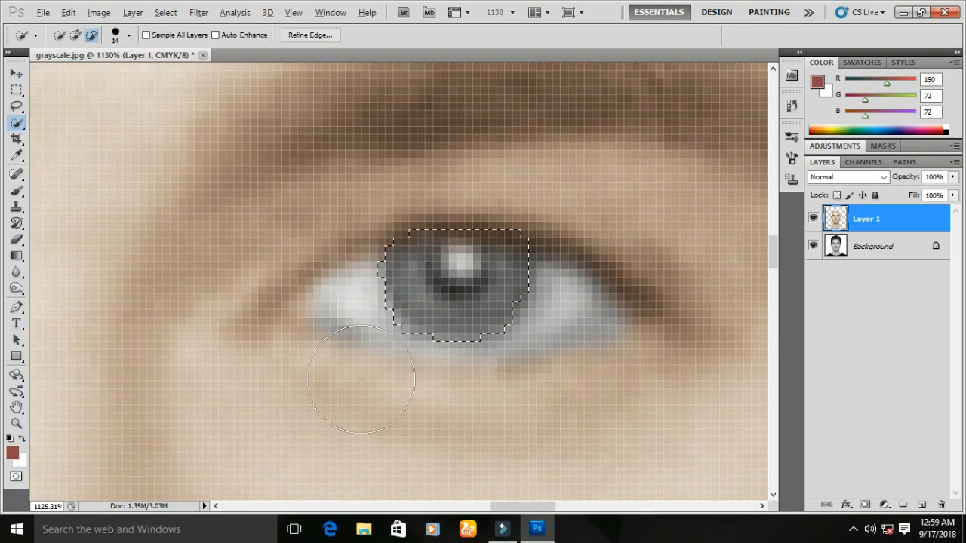
# - Copy the iris selection from the Background layer onto a new layer
pyautogui.scroll(-6, 453, 272)
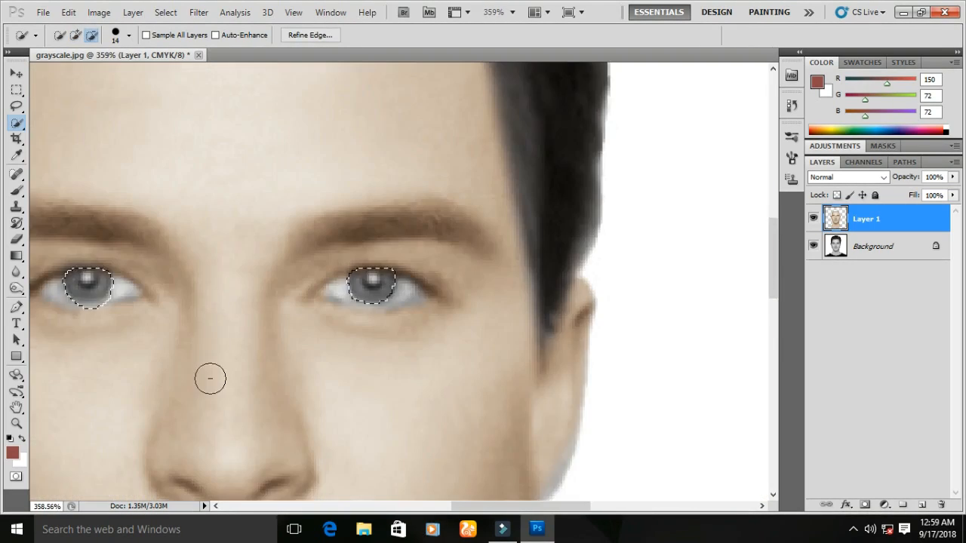
pyautogui.scroll(-2, 210, 378)
pyautogui.moveTo(500, 505)
pyautogui.mouseDown()
pyautogui.moveTo(464, 511)
pyautogui.moveTo(457, 485)
pyautogui.mouseUp()
pyautogui.scroll(-2, 475, 436)
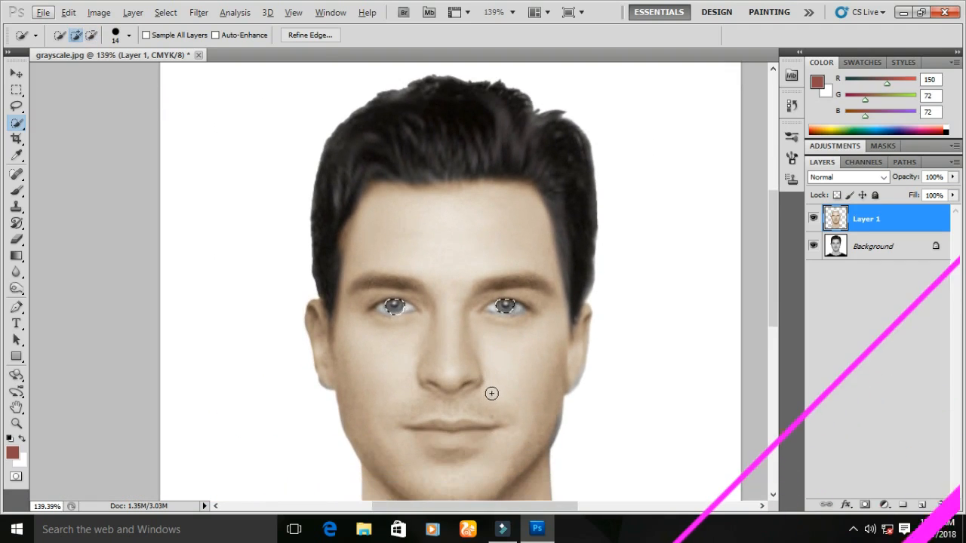
pyautogui.scroll(-3, 491, 393)
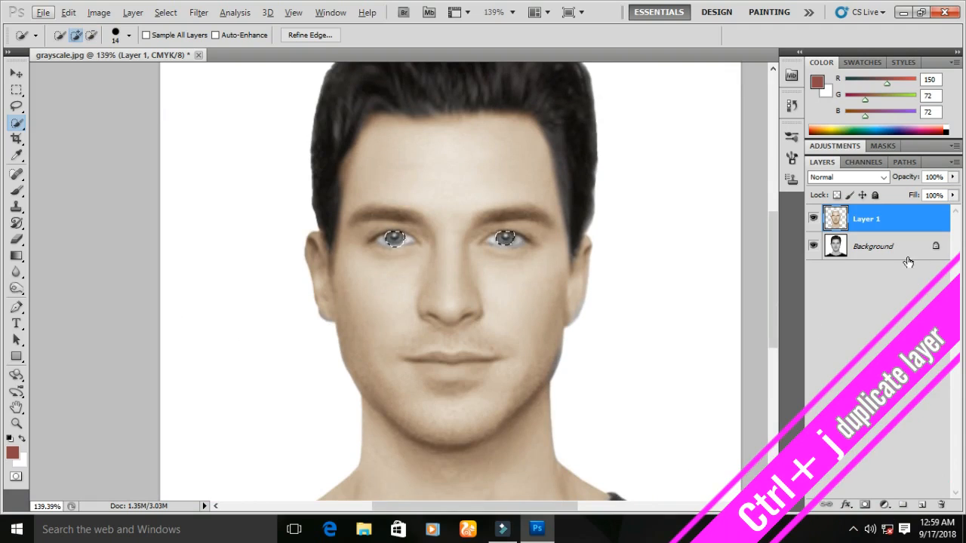
pyautogui.click(864, 254)
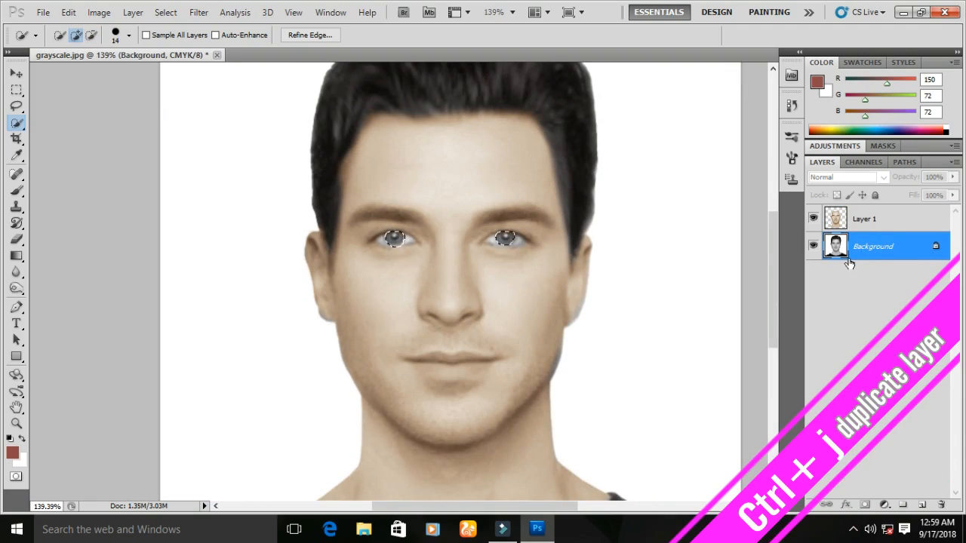
pyautogui.hotkey('ctrl', 'j')
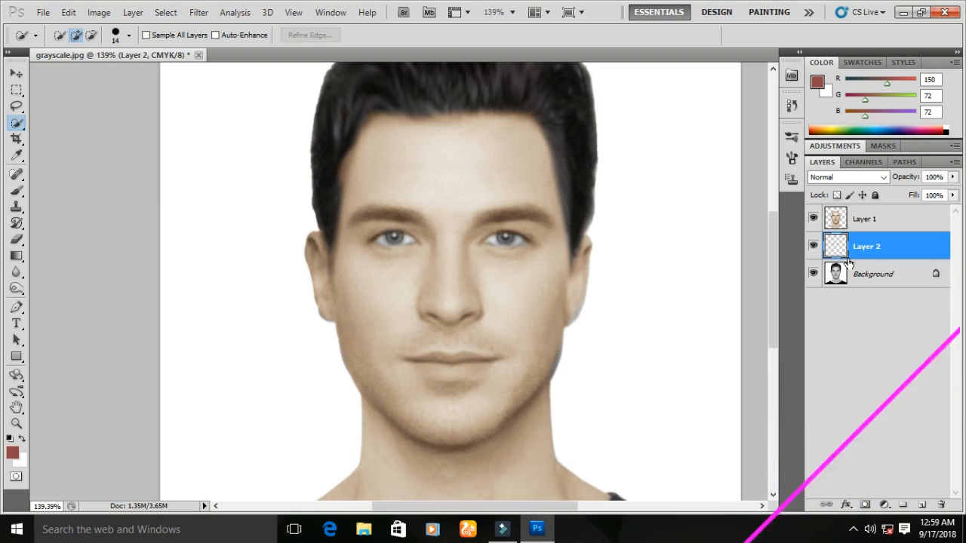
# - Tint the iris layer blue with Color Balance, shifting the midtones toward cyan and setting blue to +21
pyautogui.hotkey('ctrl', 'b')
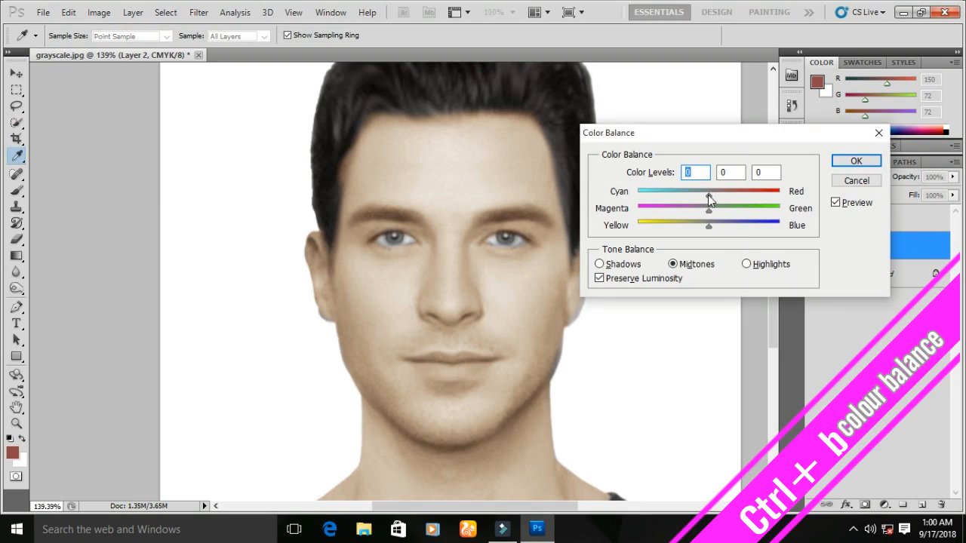
pyautogui.moveTo(696, 194); pyautogui.dragTo(673, 194)
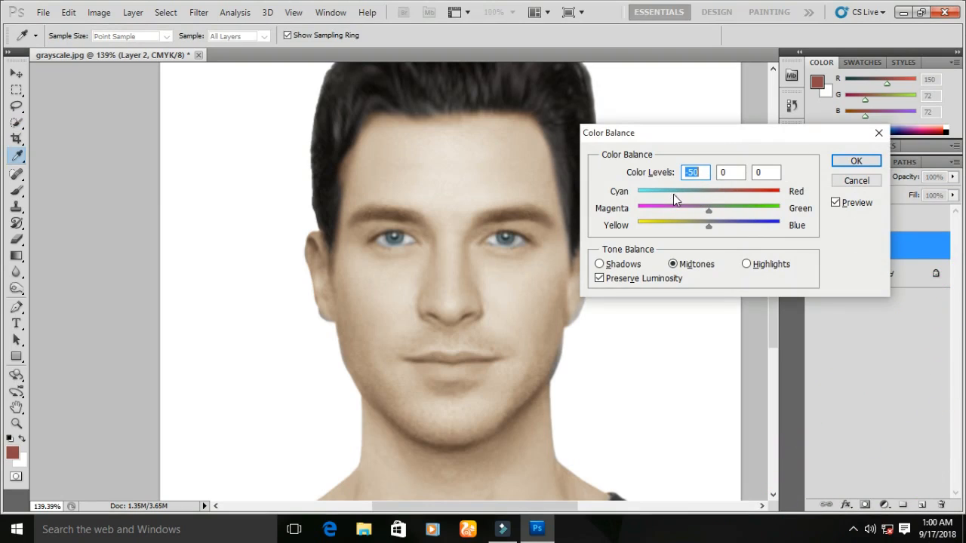
pyautogui.click(724, 227)
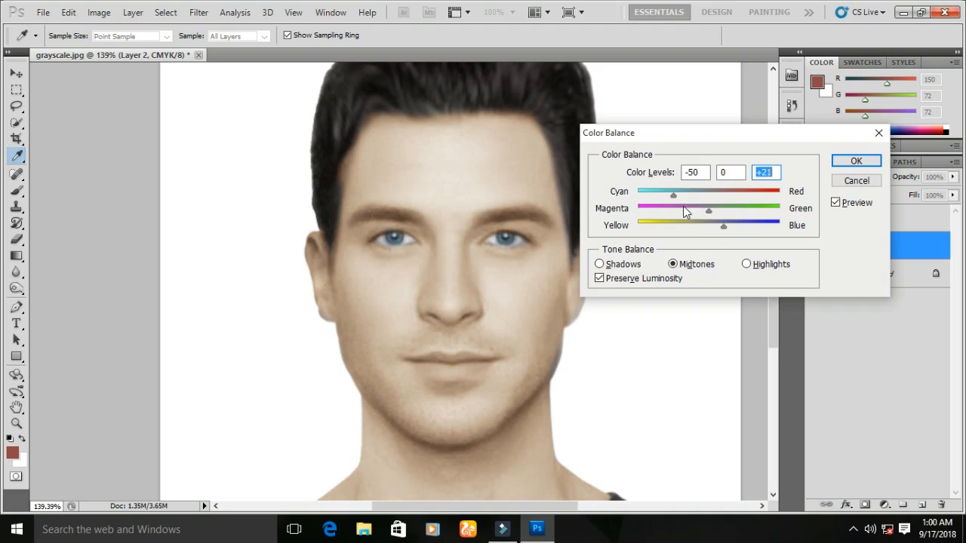
pyautogui.moveTo(673, 193); pyautogui.dragTo(693, 193)
pyautogui.click(834, 166)
pyautogui.press('w')
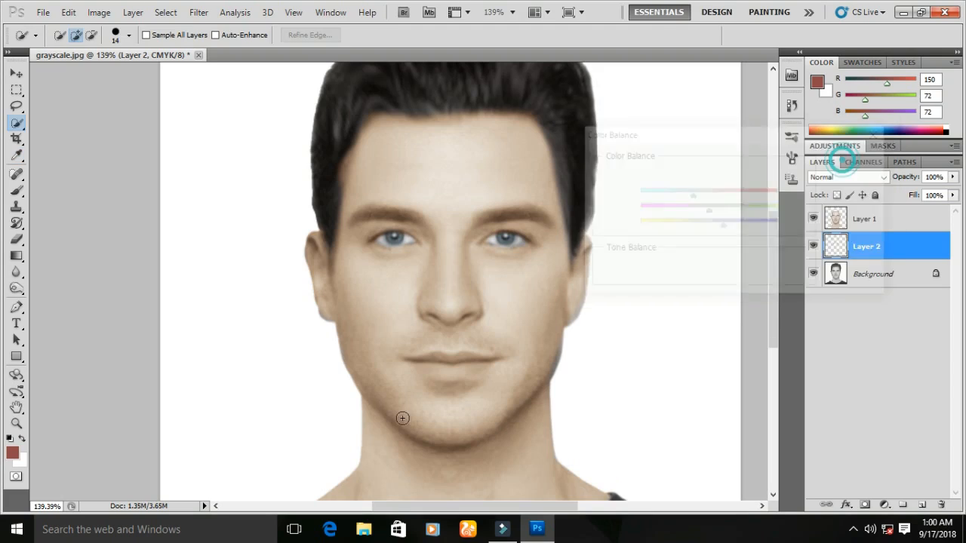
# - Fit the image on screen and flatten all layers into a single Background layer
pyautogui.hotkey('ctrl', '0')
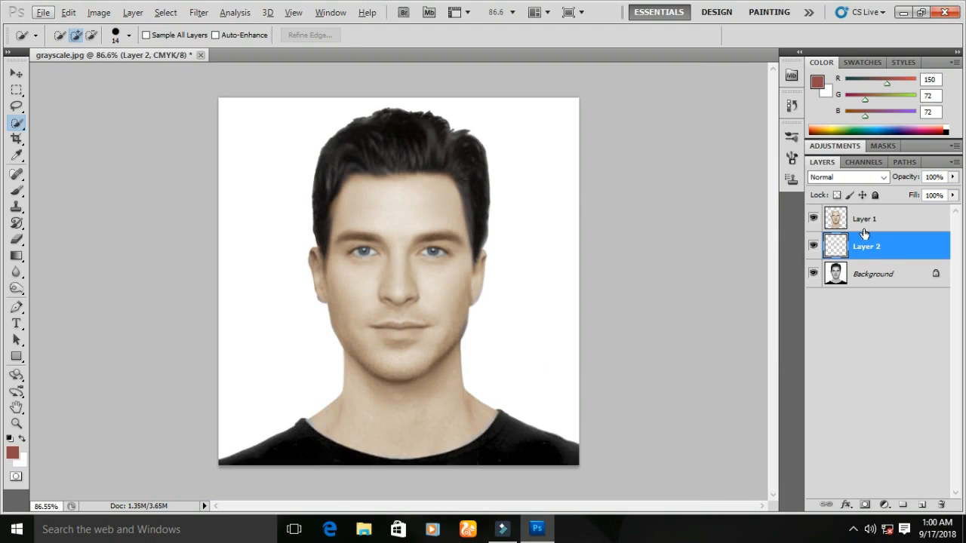
pyautogui.rightClick(884, 245)
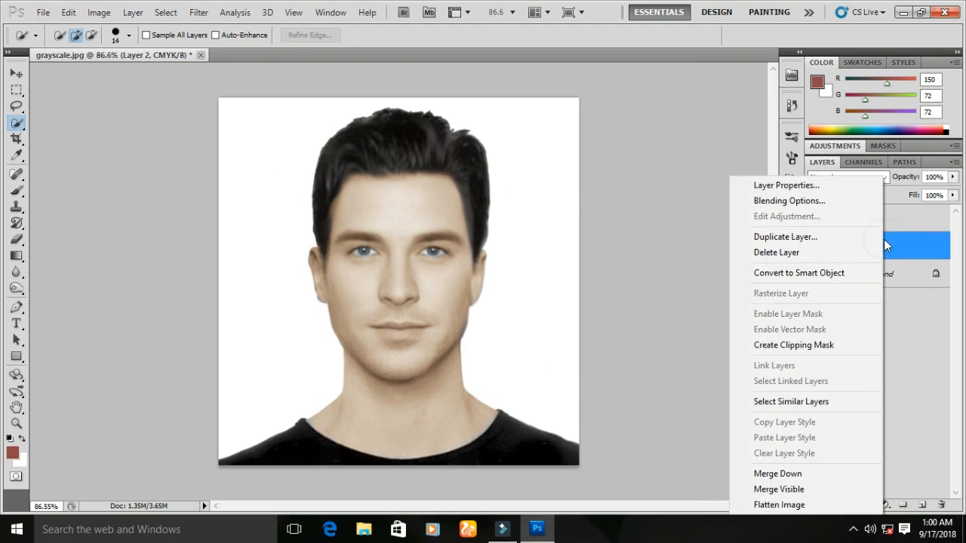
pyautogui.click(806, 488)
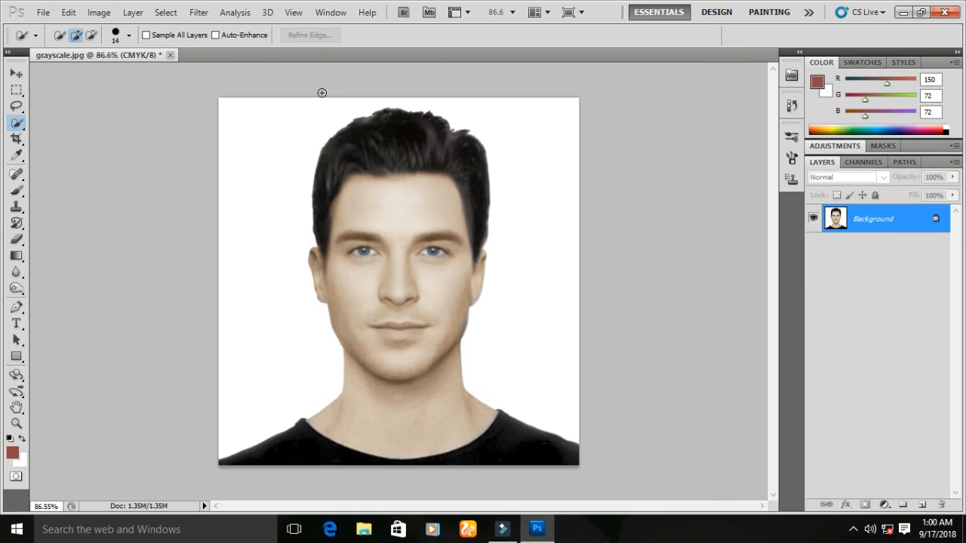
# - Add a Selective Color adjustment for Yellows with Cyan -51, Magenta +1, Yellow -35 and Black +31
pyautogui.click(885, 505)
pyautogui.click(884, 496)
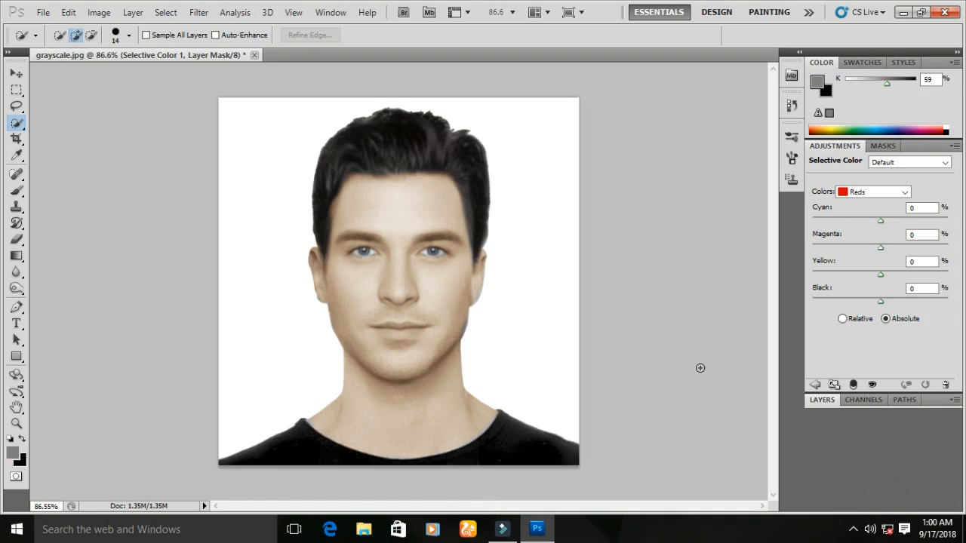
pyautogui.click(891, 193)
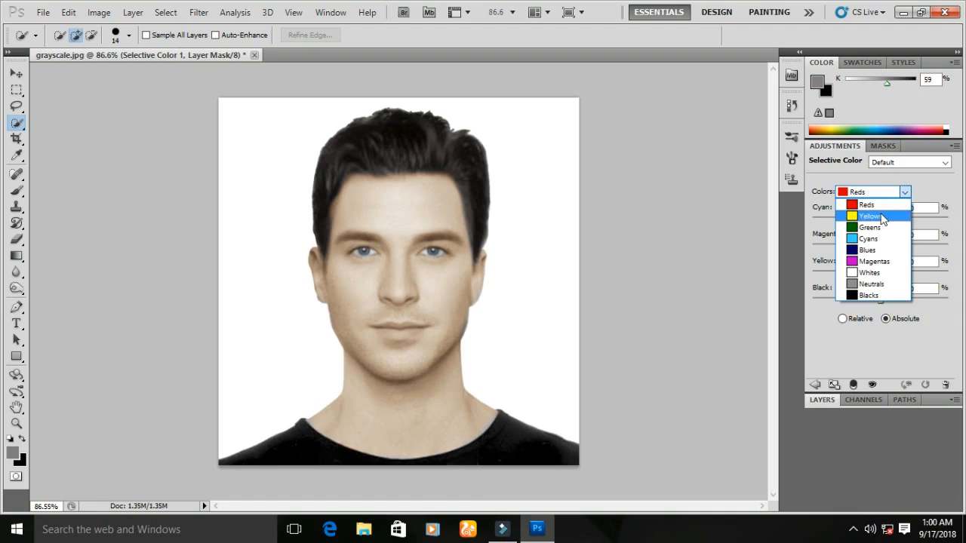
pyautogui.click(890, 219)
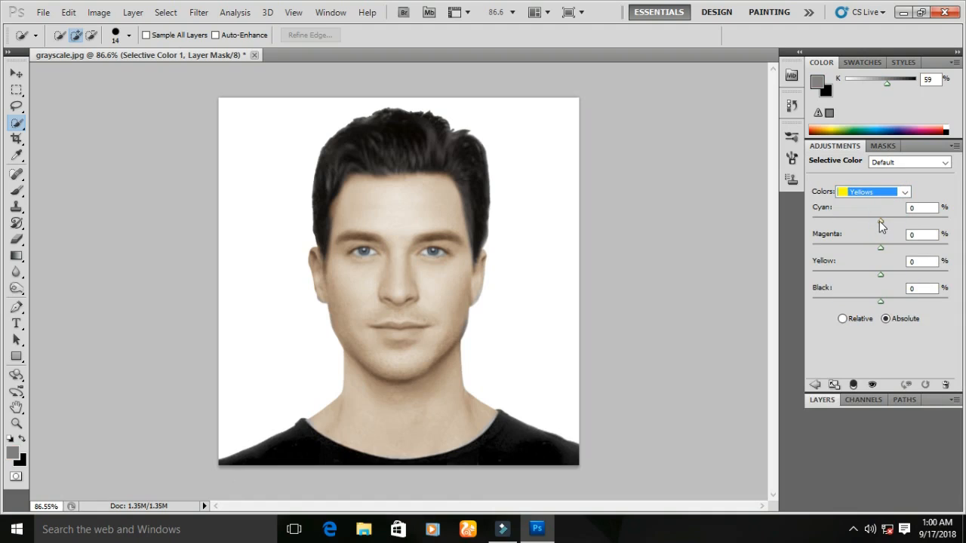
pyautogui.moveTo(879, 221); pyautogui.dragTo(846, 227)
pyautogui.moveTo(888, 238); pyautogui.dragTo(939, 235)
pyautogui.moveTo(880, 247)
pyautogui.mouseDown()
pyautogui.moveTo(857, 247)
pyautogui.moveTo(883, 252)
pyautogui.mouseUp()
pyautogui.moveTo(881, 275); pyautogui.dragTo(869, 277)
pyautogui.moveTo(877, 302)
pyautogui.mouseDown()
pyautogui.moveTo(909, 304)
pyautogui.moveTo(866, 297)
pyautogui.mouseUp()
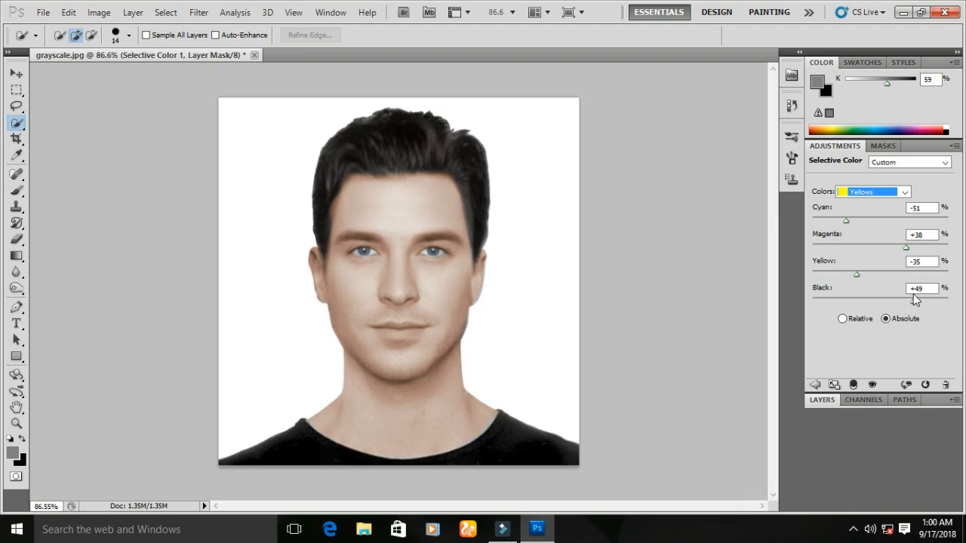
pyautogui.moveTo(906, 300); pyautogui.dragTo(901, 300)
pyautogui.click(874, 384)
pyautogui.moveTo(902, 249); pyautogui.dragTo(891, 250)
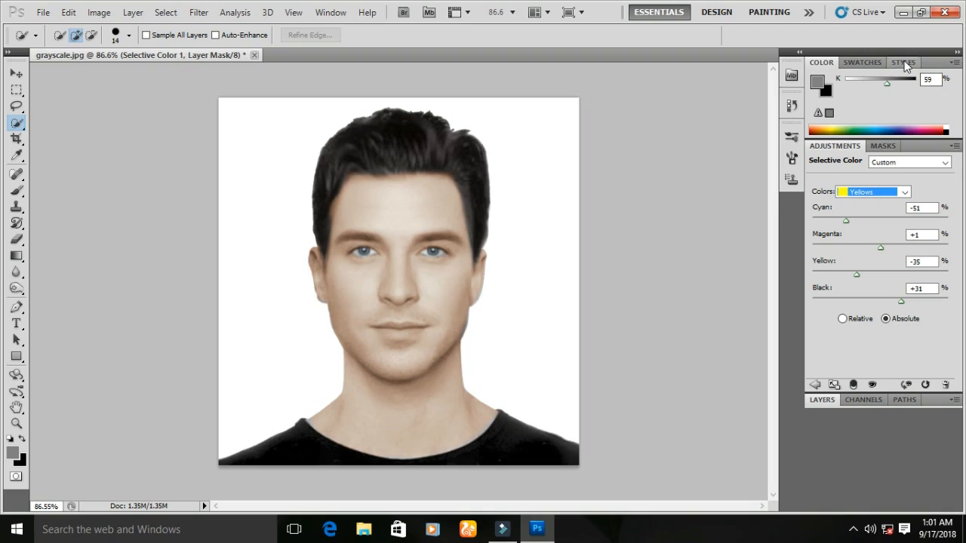
pyautogui.click(814, 386)
# - Add a Brightness/Contrast adjustment with brightness -10 and contrast 30
pyautogui.scroll(-3, 374, 269)
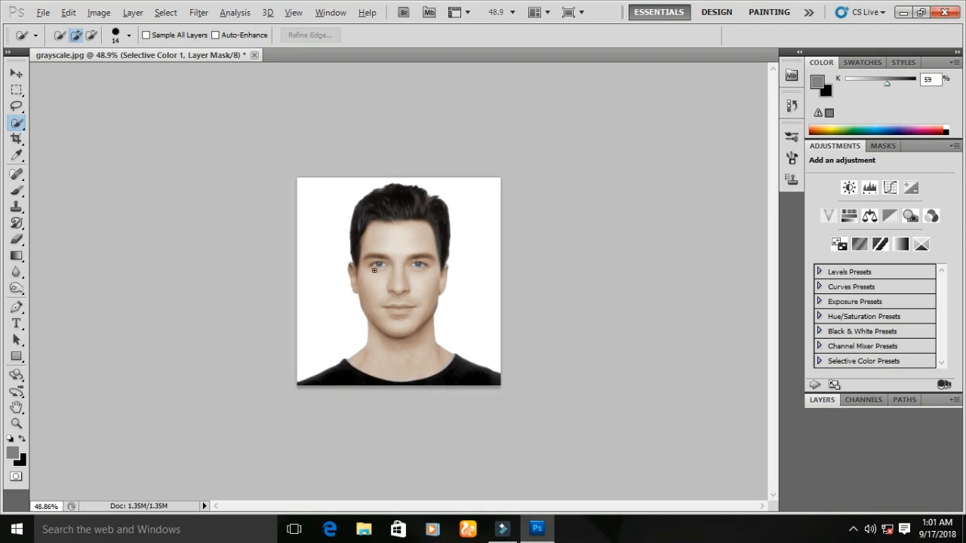
pyautogui.scroll(3, 454, 240)
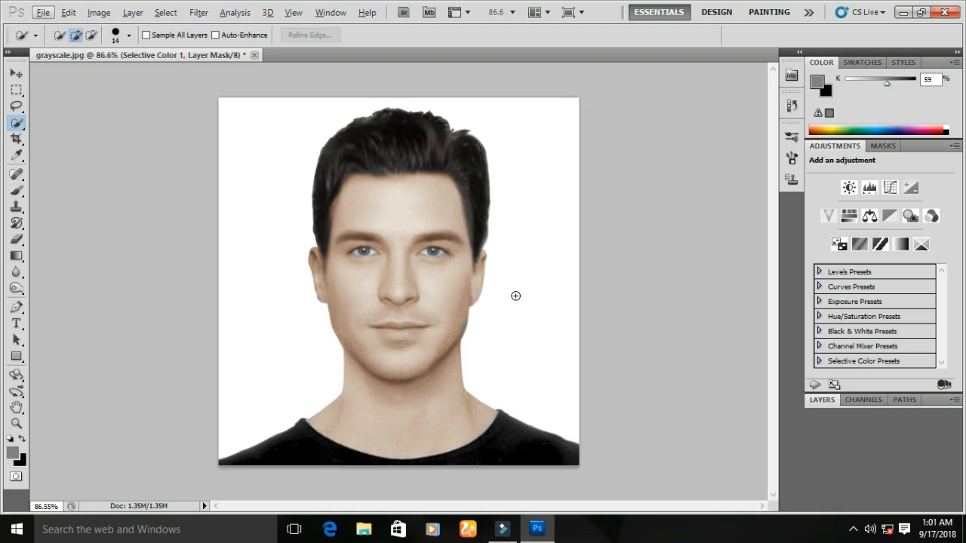
pyautogui.scroll(3, 512, 266)
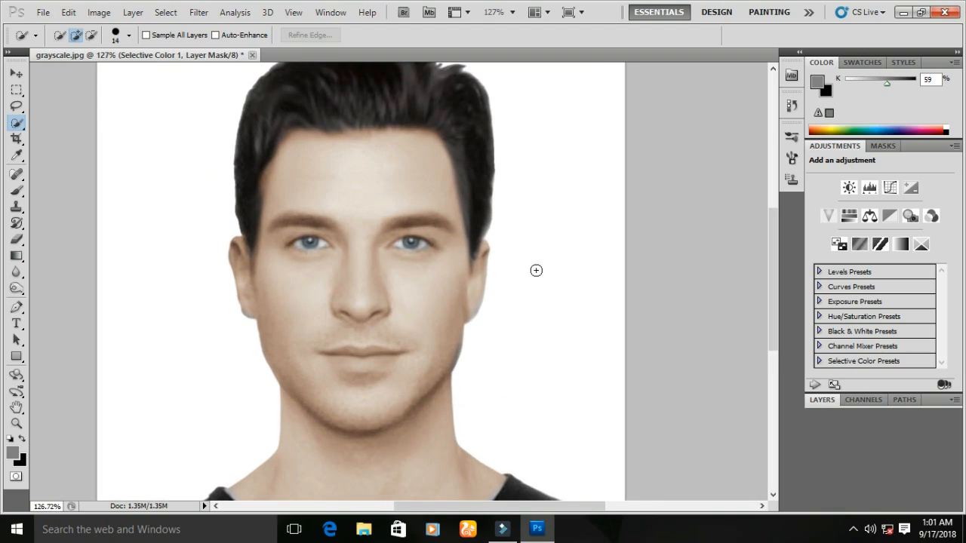
pyautogui.scroll(5, 411, 266)
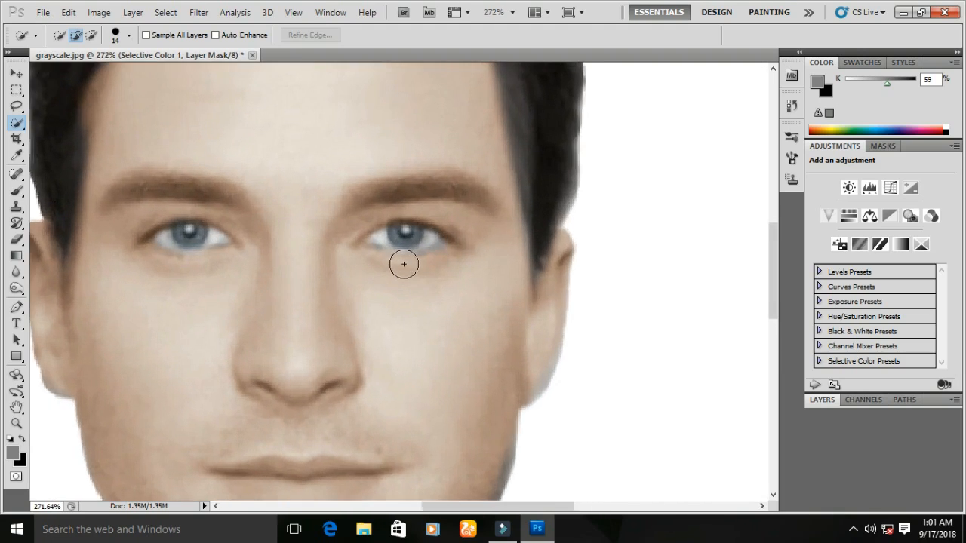
pyautogui.scroll(-7, 412, 266)
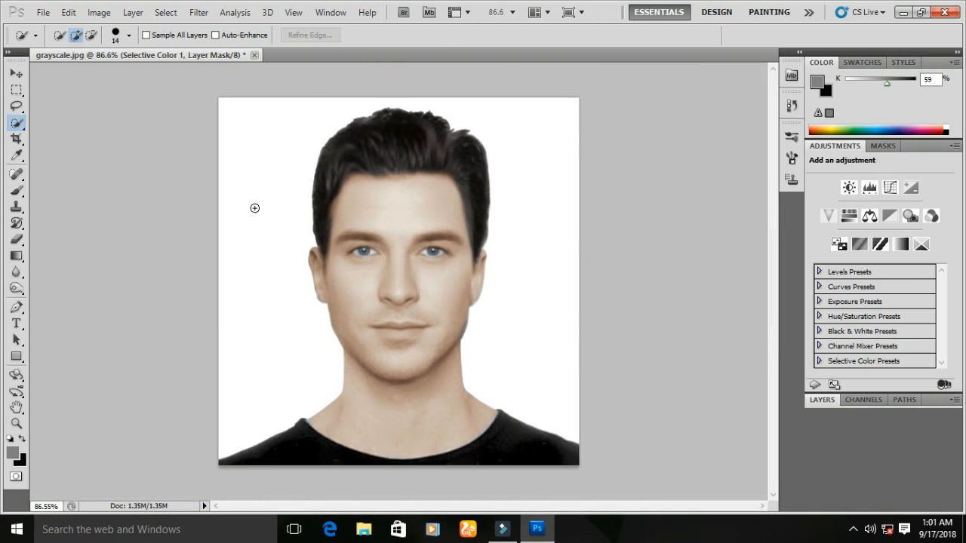
pyautogui.click(849, 188)
pyautogui.moveTo(882, 198); pyautogui.dragTo(887, 221)
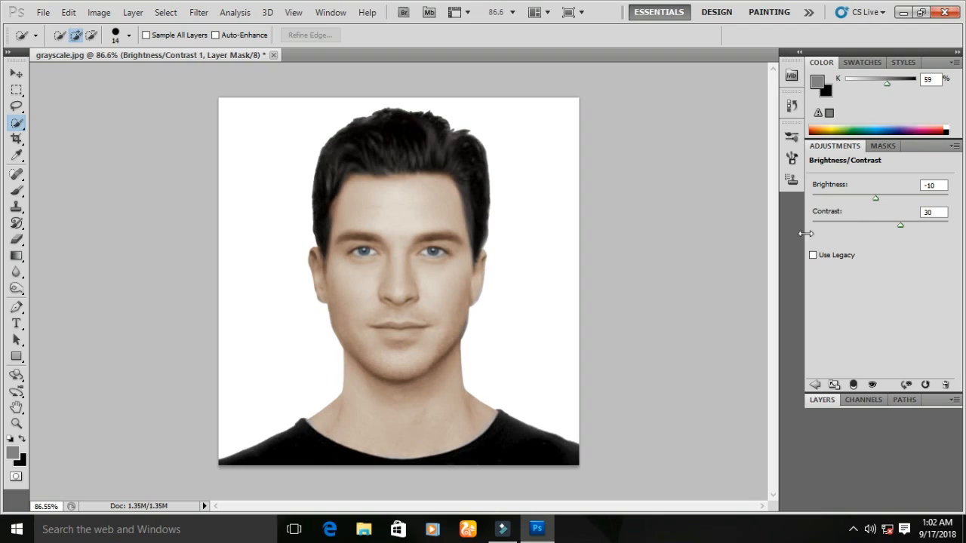
pyautogui.click(815, 384)
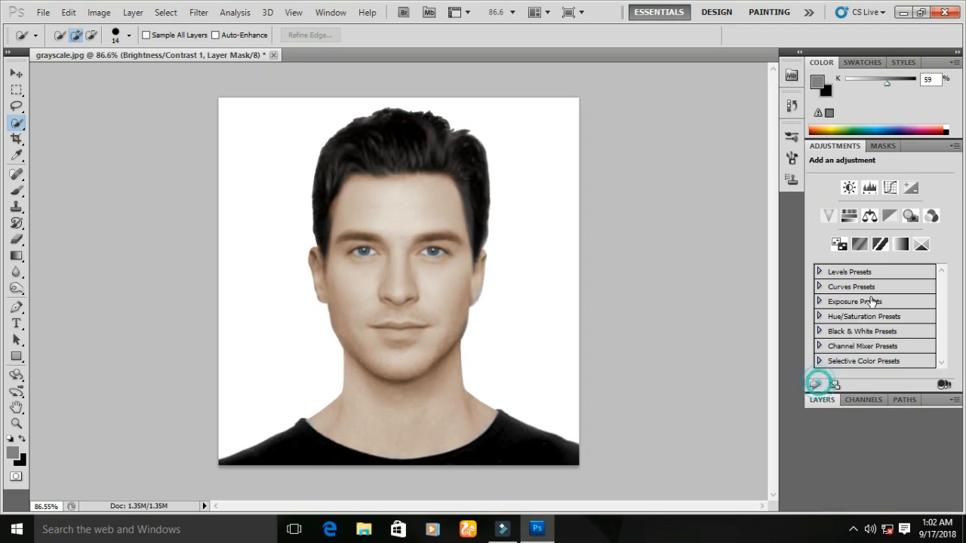
# - Add a Curves adjustment, raising a midtone point to output 62 at input 44
pyautogui.click(890, 188)
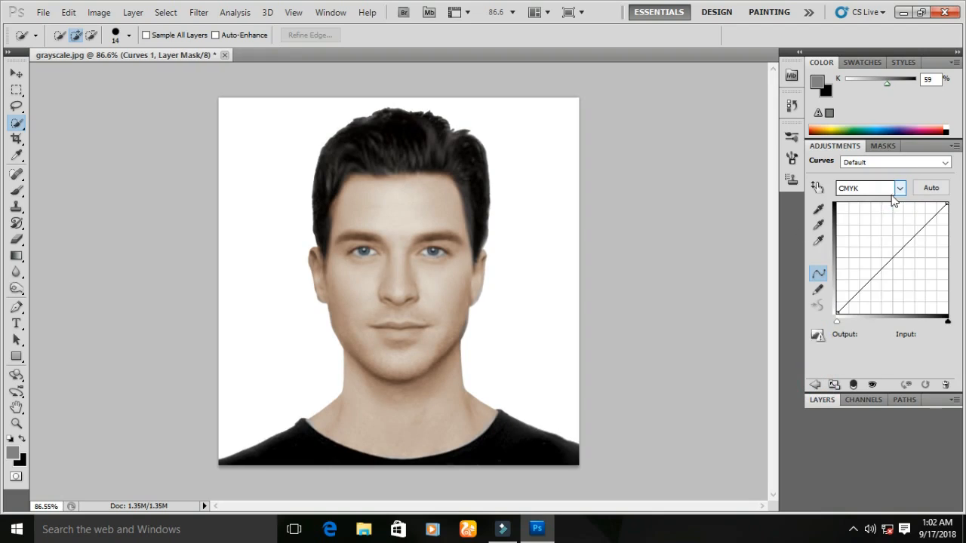
pyautogui.moveTo(898, 256); pyautogui.dragTo(885, 245)
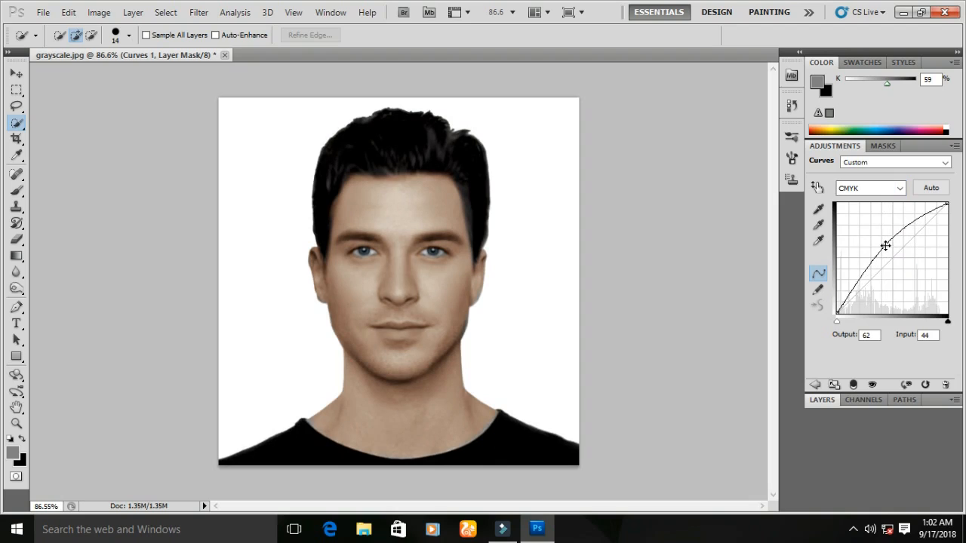
pyautogui.click(815, 384)
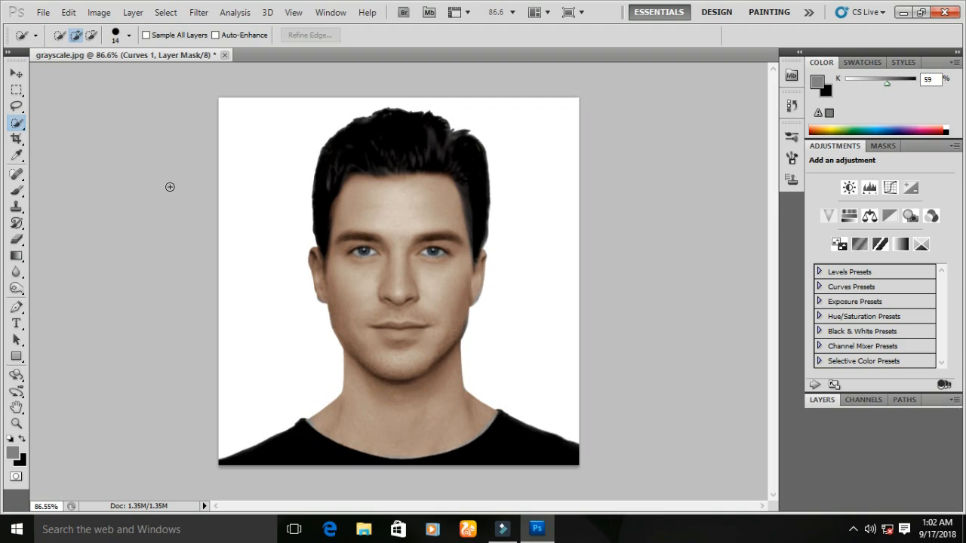
# - Open the original color photo Archetypal-Male-Face-of-Beauty from the YOUTUBE COLLECTION folder
pyautogui.press('super')
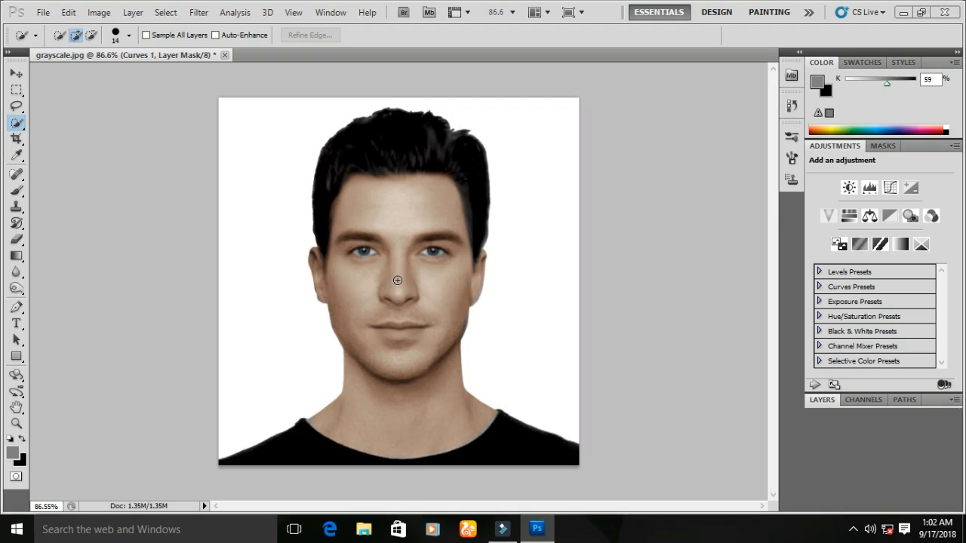
pyautogui.press('super')
pyautogui.scroll(6, 443, 260)
pyautogui.scroll(1, 443, 260)
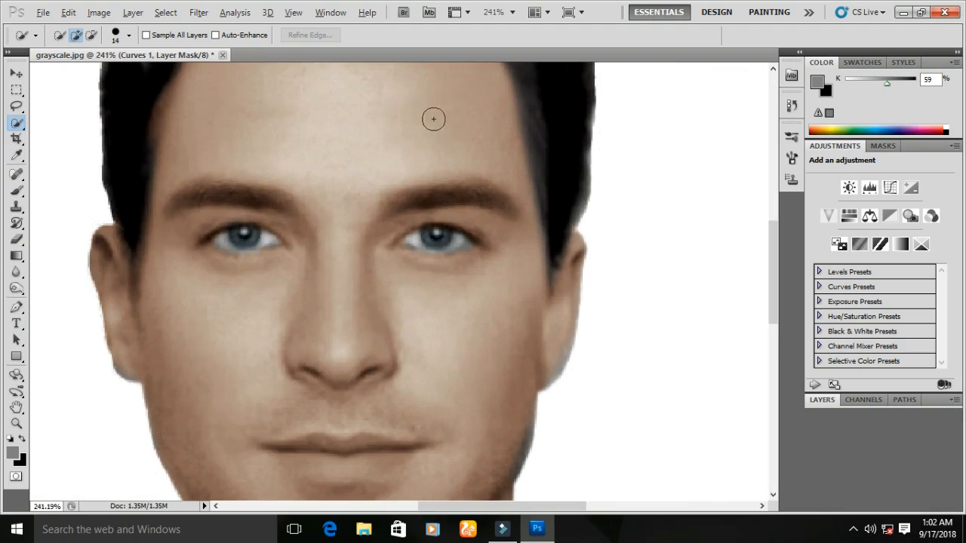
pyautogui.scroll(-5, 371, 319)
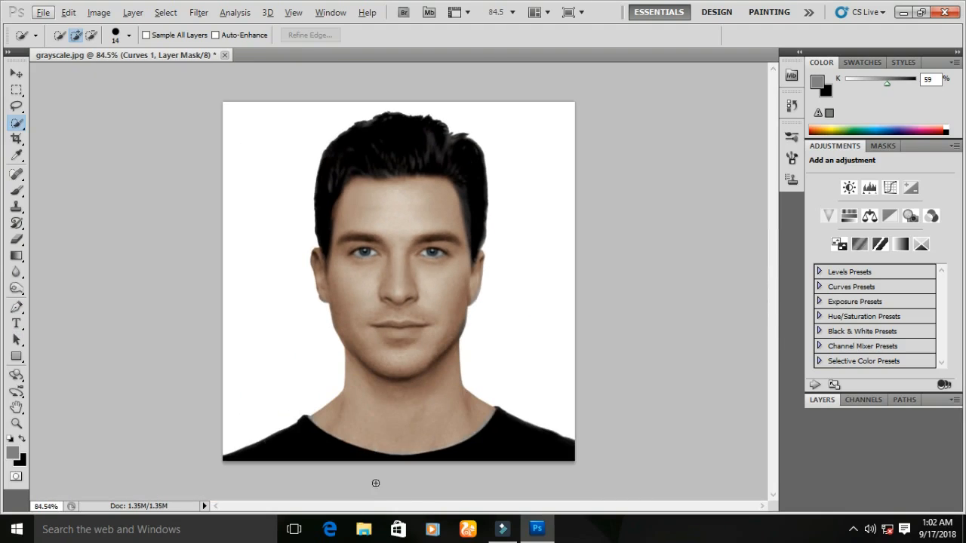
pyautogui.click(42, 12)
pyautogui.click(123, 40)
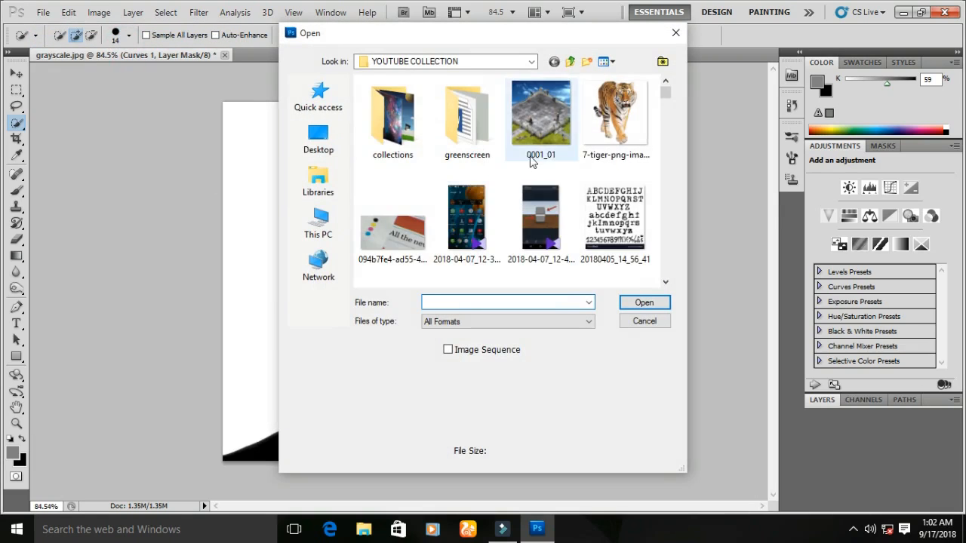
pyautogui.scroll(-2, 521, 159)
pyautogui.click(466, 117)
pyautogui.click(649, 303)
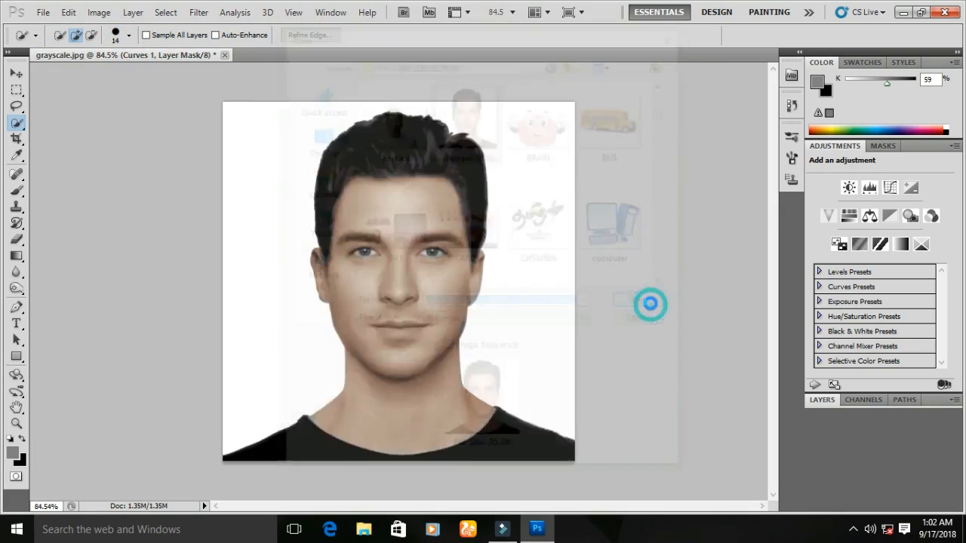
# - Compare the colorized portrait with the original color photo by switching between the two documents
pyautogui.click(190, 58)
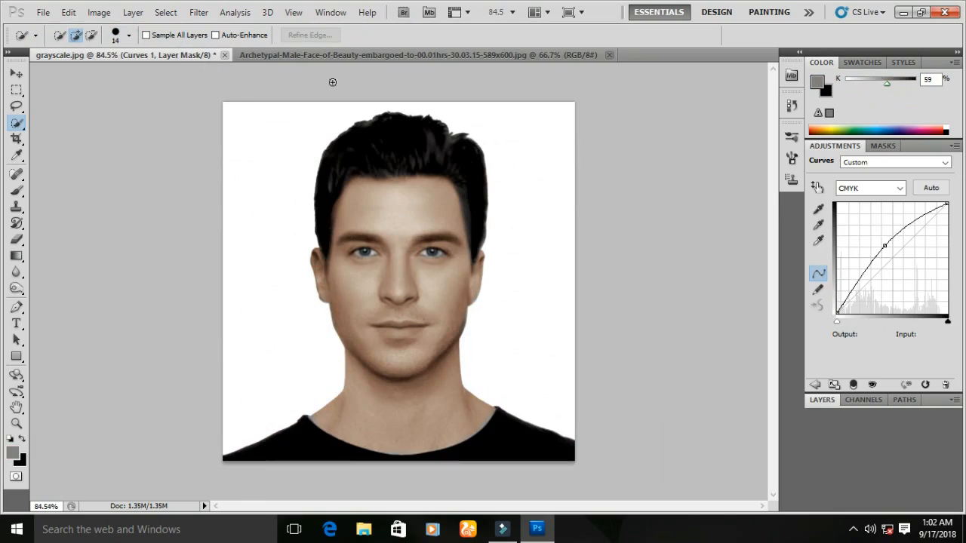
pyautogui.click(379, 56)
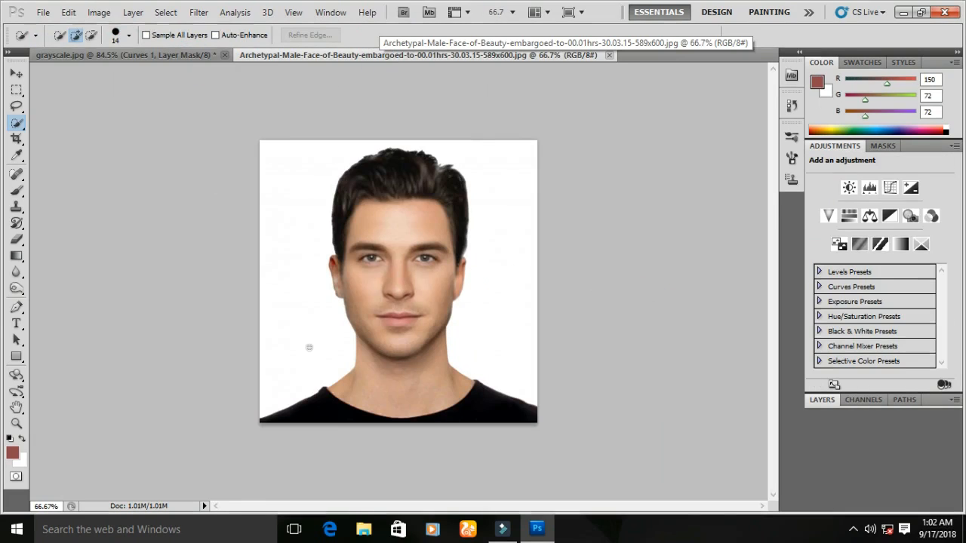
pyautogui.click(192, 57)
pyautogui.click(324, 54)
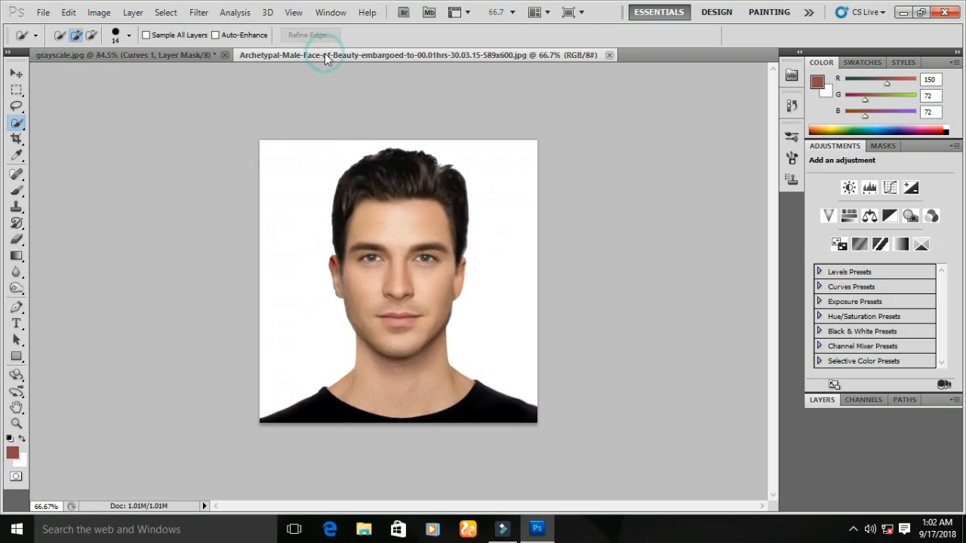
pyautogui.click(199, 58)
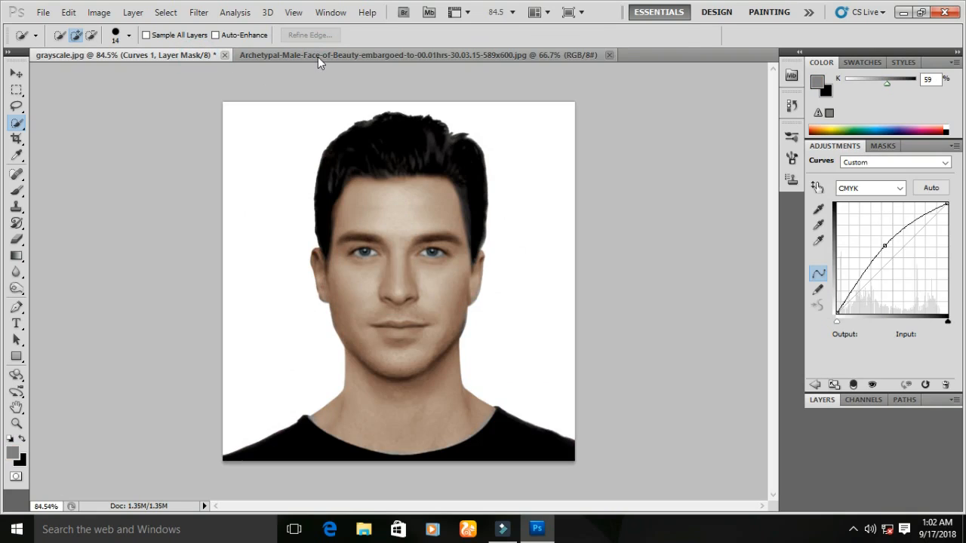
pyautogui.click(319, 56)
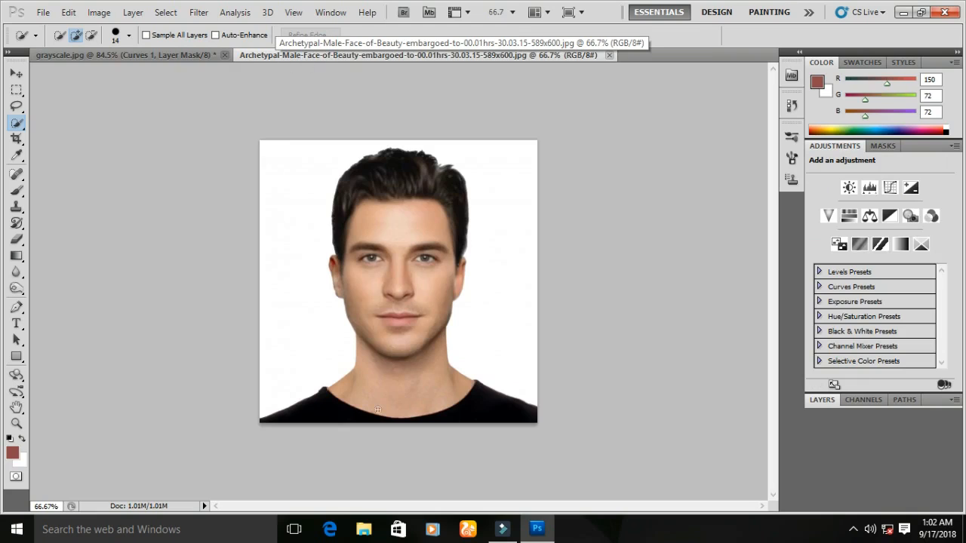
pyautogui.scroll(7, 377, 317)
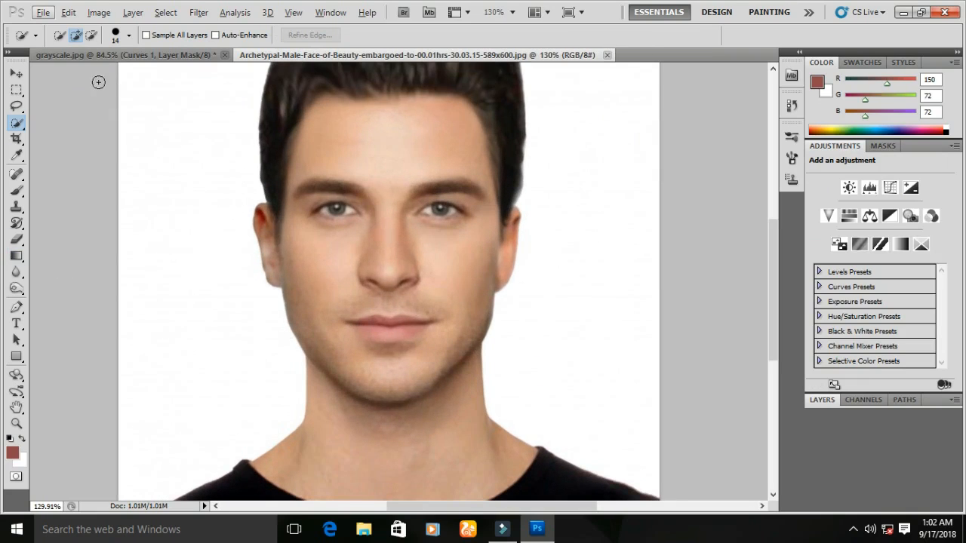
pyautogui.click(113, 57)
pyautogui.scroll(4, 425, 306)
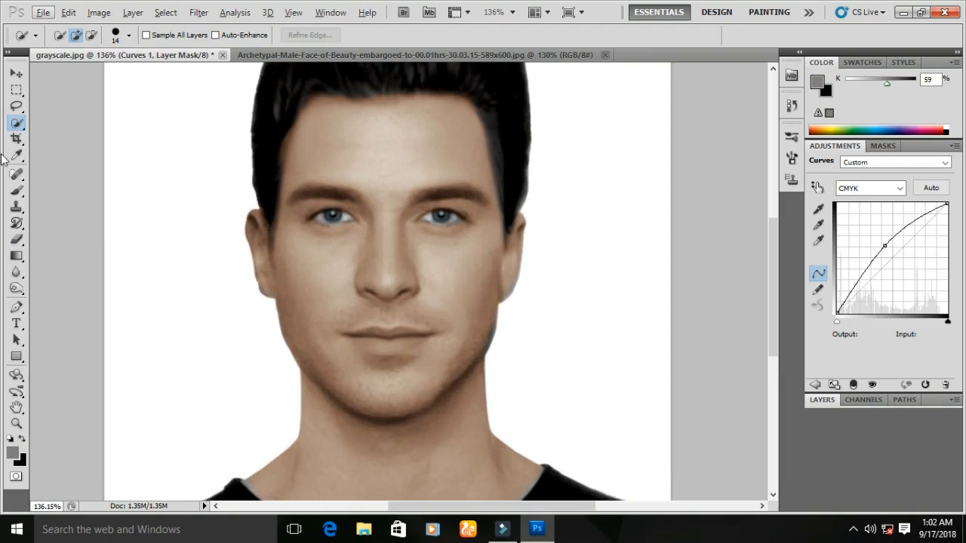
# - Pick the Brush tool and set a soft round brush of 29 px with 0% hardness
pyautogui.click(16, 190)
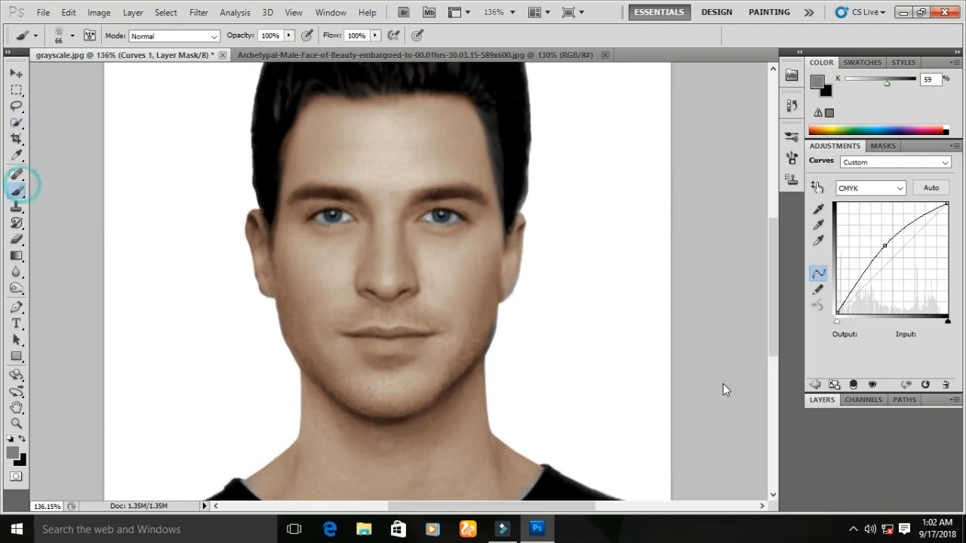
pyautogui.click(817, 386)
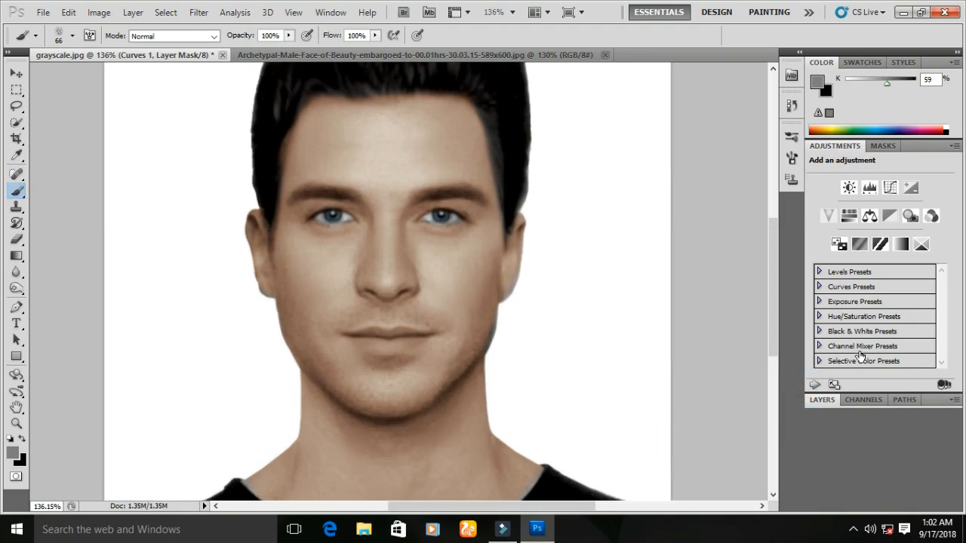
pyautogui.click(819, 400)
pyautogui.rightClick(670, 309)
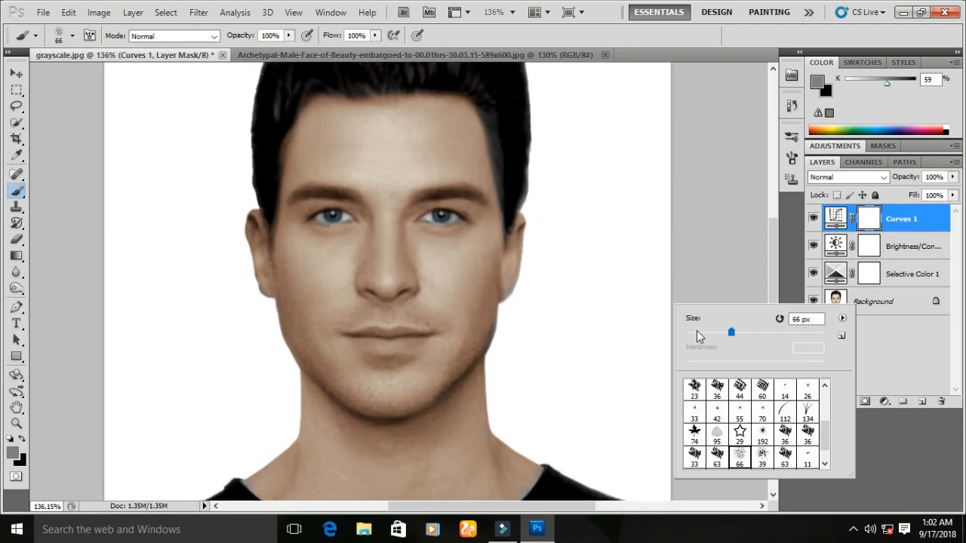
pyautogui.scroll(2, 727, 407)
pyautogui.click(717, 390)
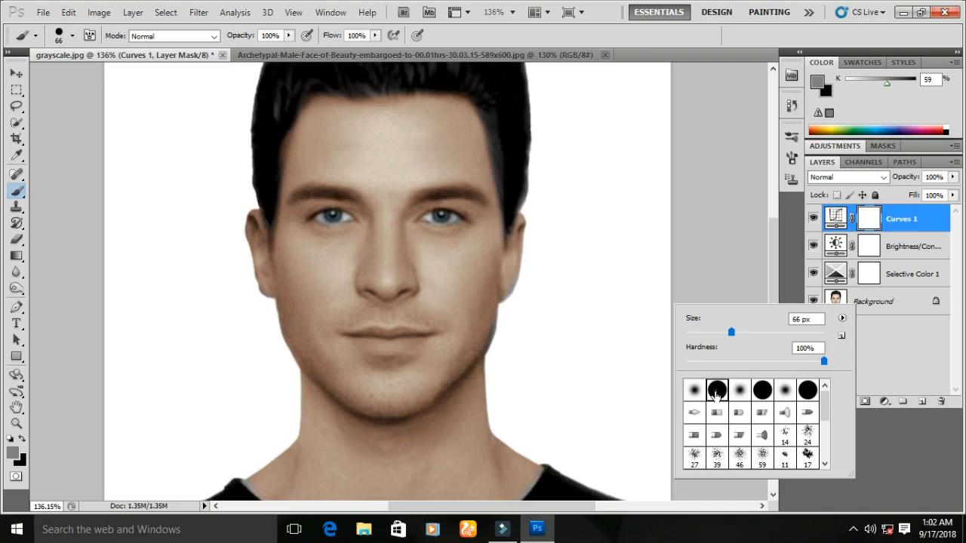
pyautogui.click(694, 390)
pyautogui.rightClick(383, 338)
pyautogui.rightClick(467, 308)
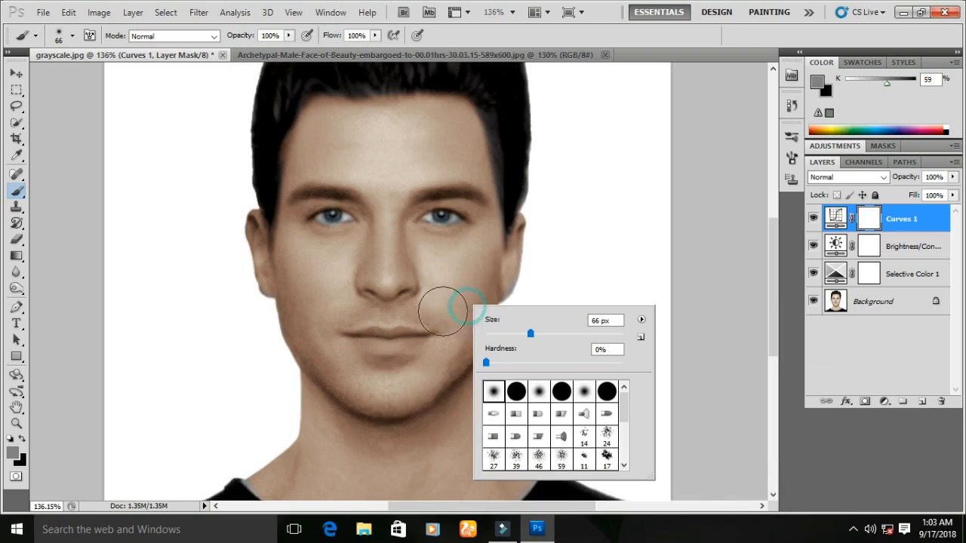
pyautogui.moveTo(440, 308); pyautogui.dragTo(417, 317)
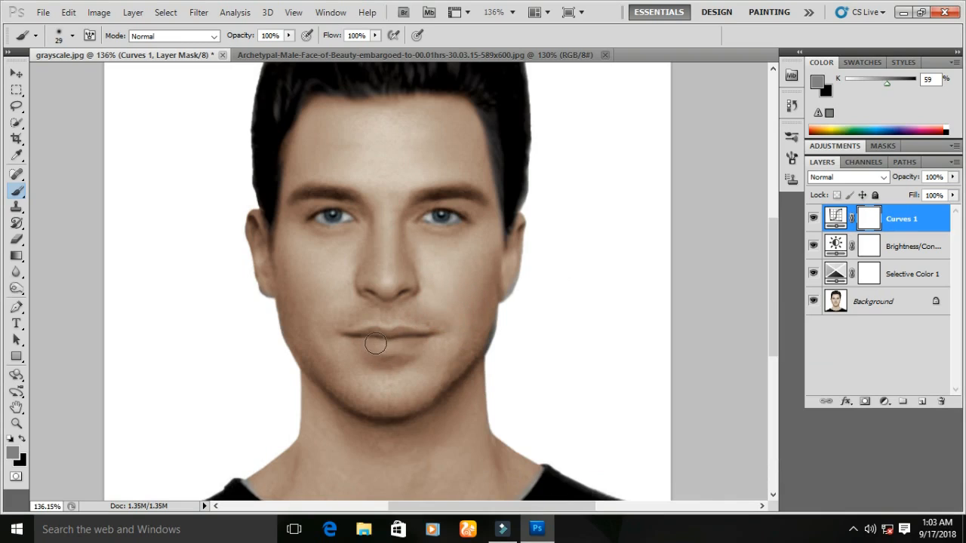
# - Set the foreground color to a bright magenta with hue 306°
pyautogui.click(940, 127)
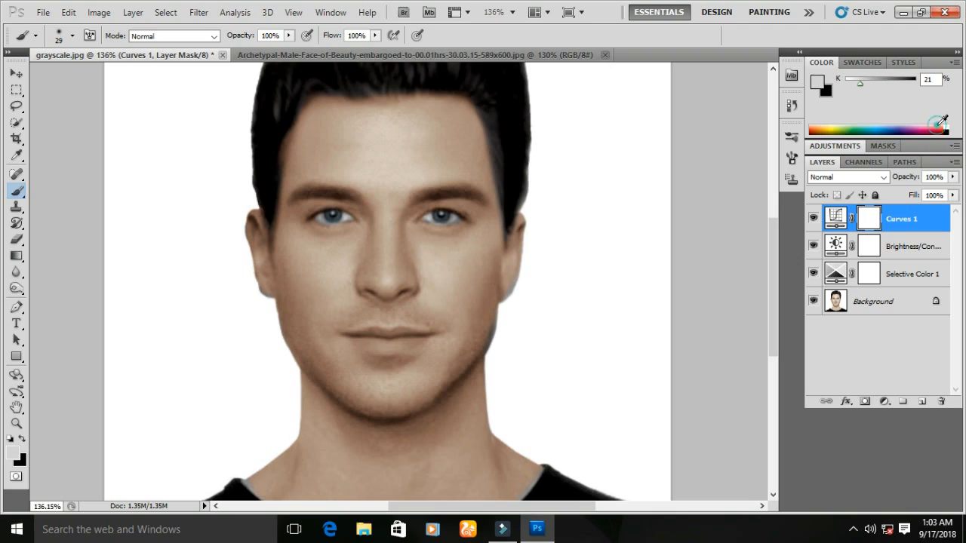
pyautogui.click(818, 81)
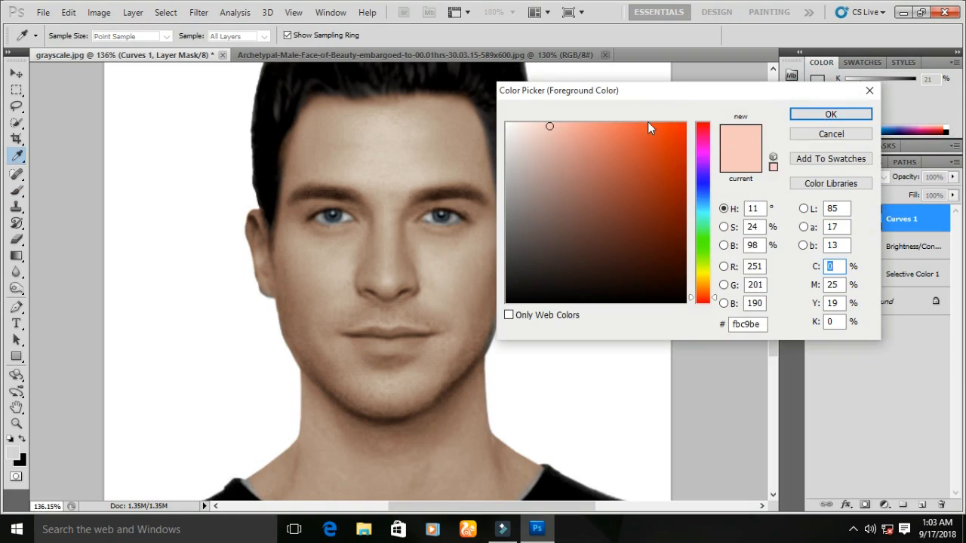
pyautogui.click(702, 149)
pyautogui.click(660, 139)
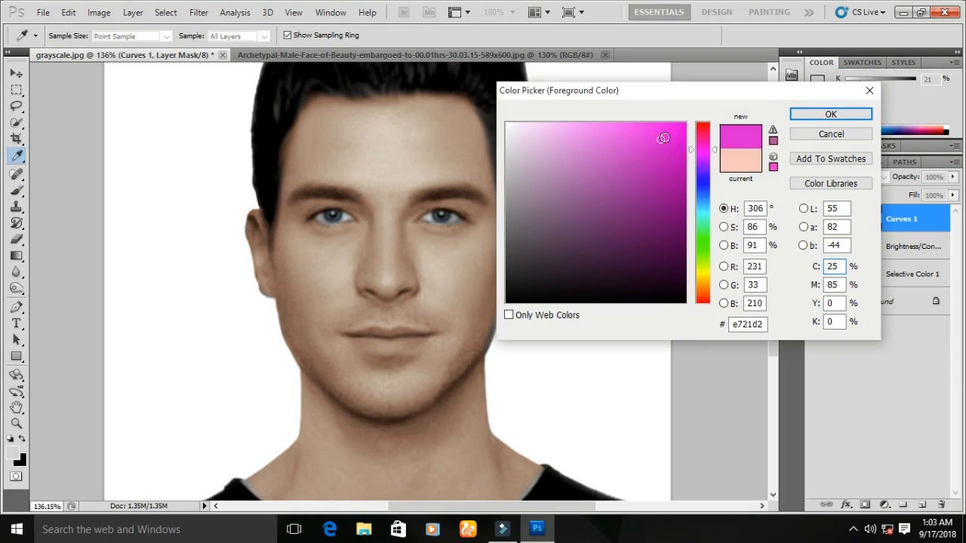
pyautogui.click(830, 114)
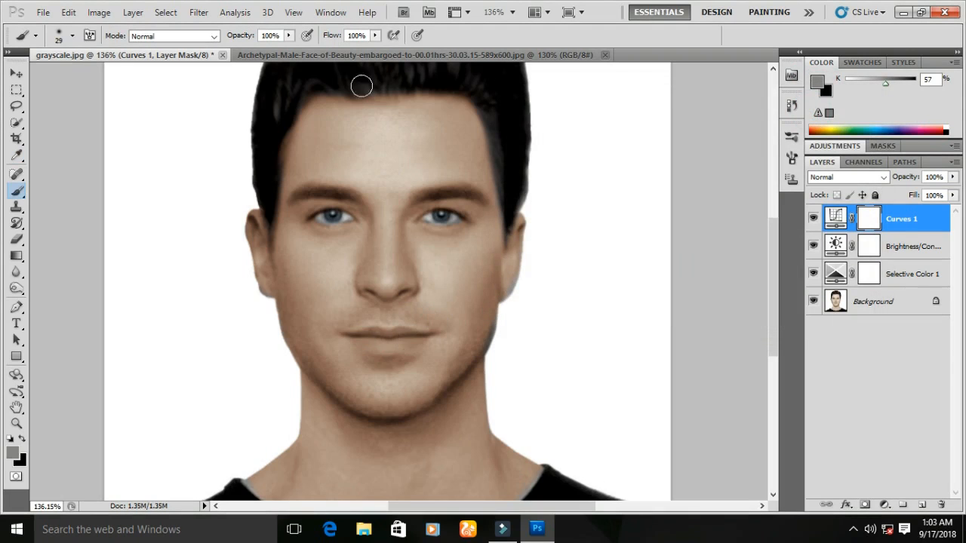
# - Set the brush opacity to 15%
pyautogui.click(375, 35)
pyautogui.click(288, 36)
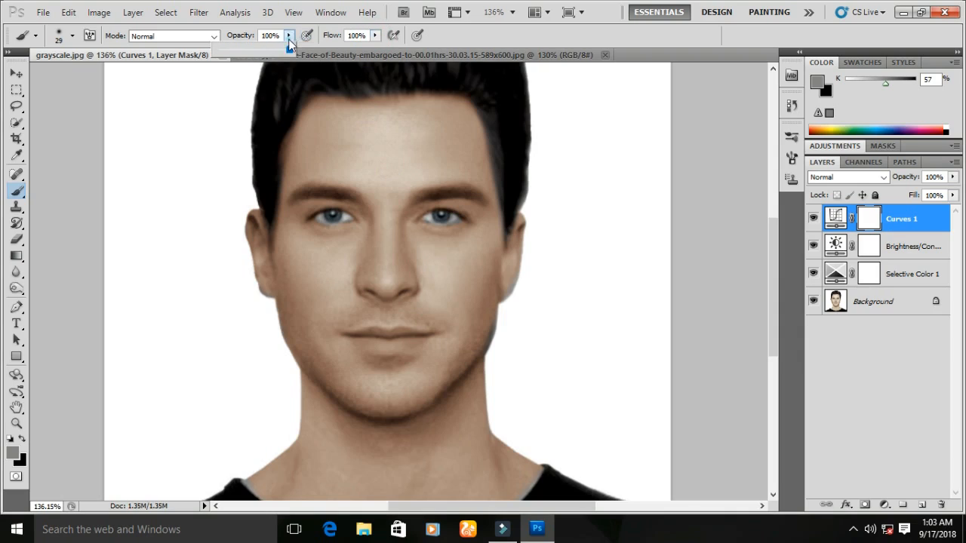
pyautogui.click(226, 51)
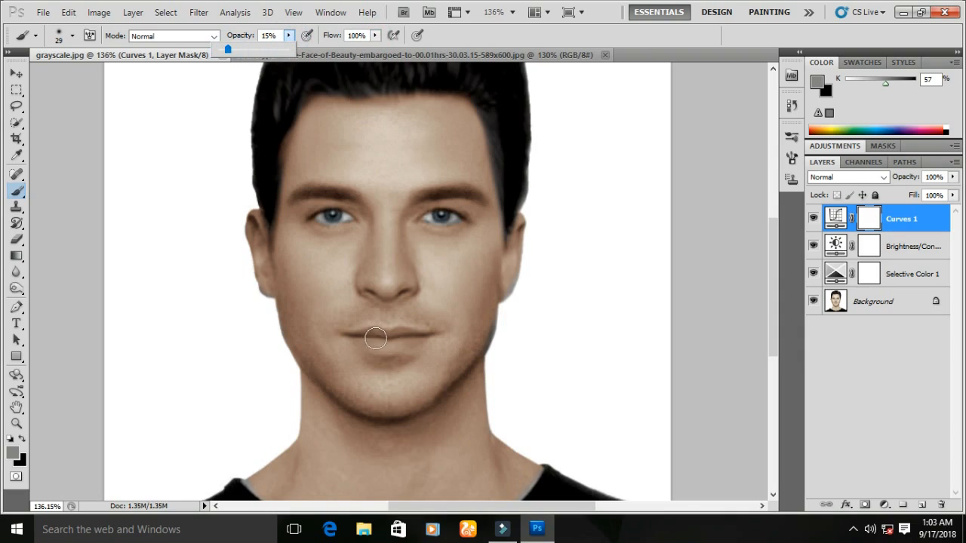
pyautogui.click(888, 309)
pyautogui.moveTo(367, 339); pyautogui.dragTo(410, 339)
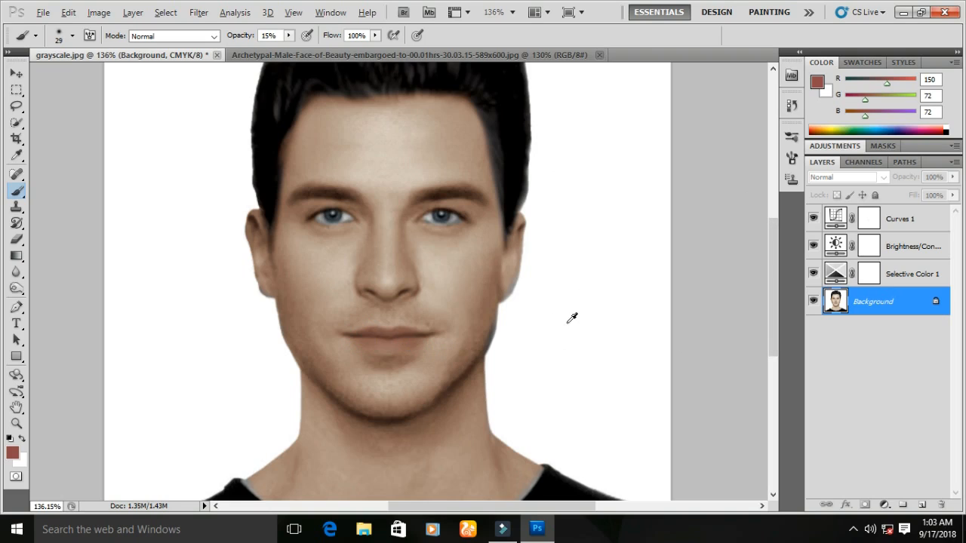
pyautogui.hotkey('alt', '.')
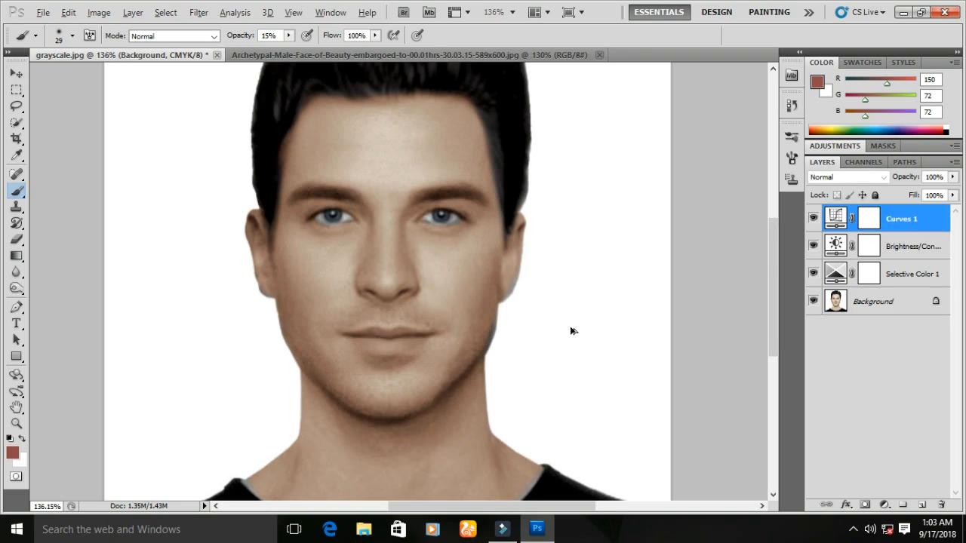
# - Set the foreground color to a magenta with hue 308°, RGB 208, 24, 184
pyautogui.click(819, 85)
pyautogui.moveTo(664, 177); pyautogui.dragTo(645, 169)
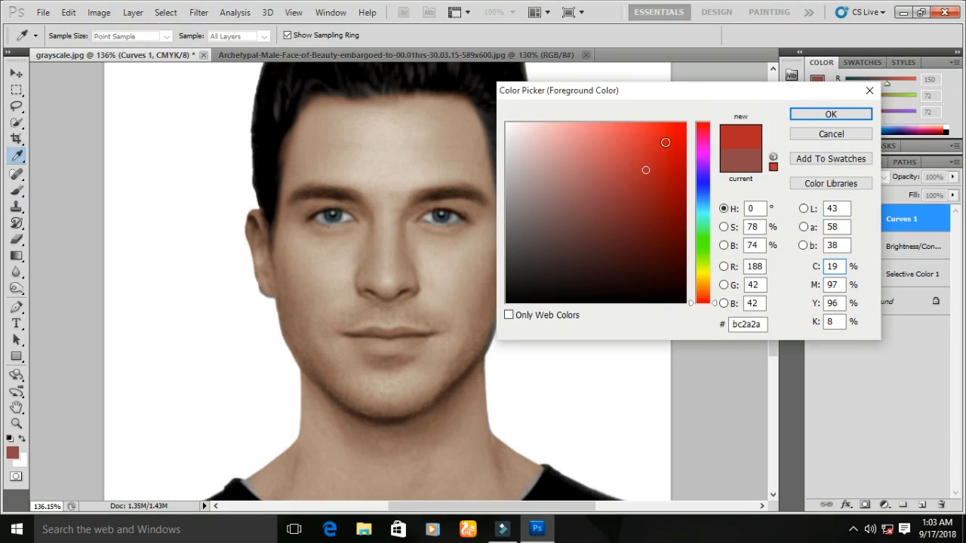
pyautogui.click(704, 149)
pyautogui.click(666, 155)
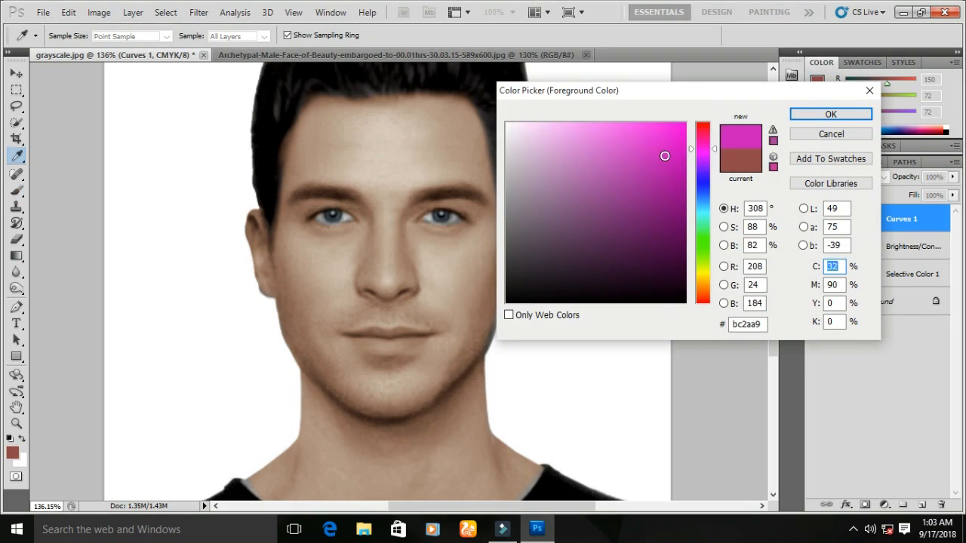
pyautogui.click(827, 114)
# - Paint magenta over the lips on the Background layer, then undo the painting
pyautogui.press('b')
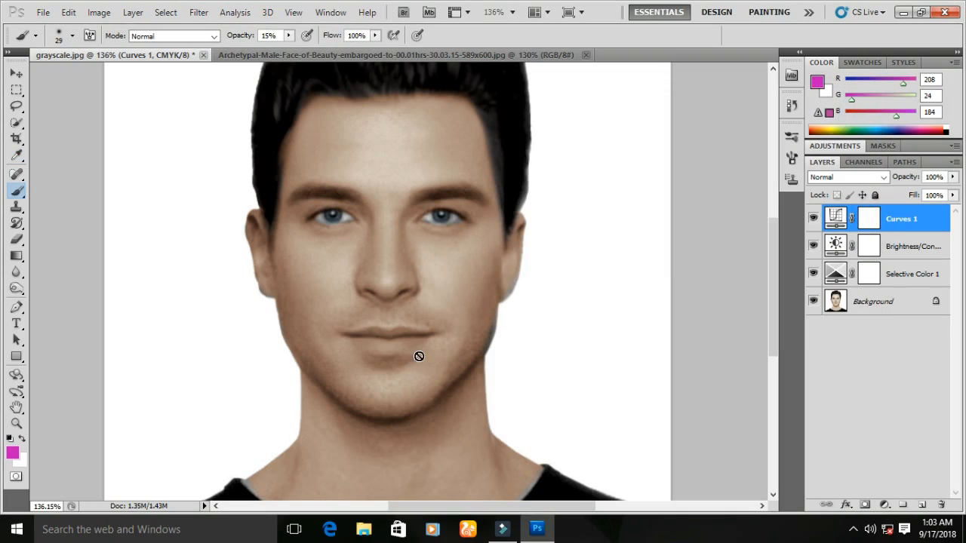
pyautogui.click(856, 304)
pyautogui.moveTo(435, 338)
pyautogui.mouseDown()
pyautogui.moveTo(357, 337)
pyautogui.moveTo(431, 336)
pyautogui.mouseUp()
pyautogui.scroll(-2, 513, 360)
pyautogui.scroll(-1, 513, 360)
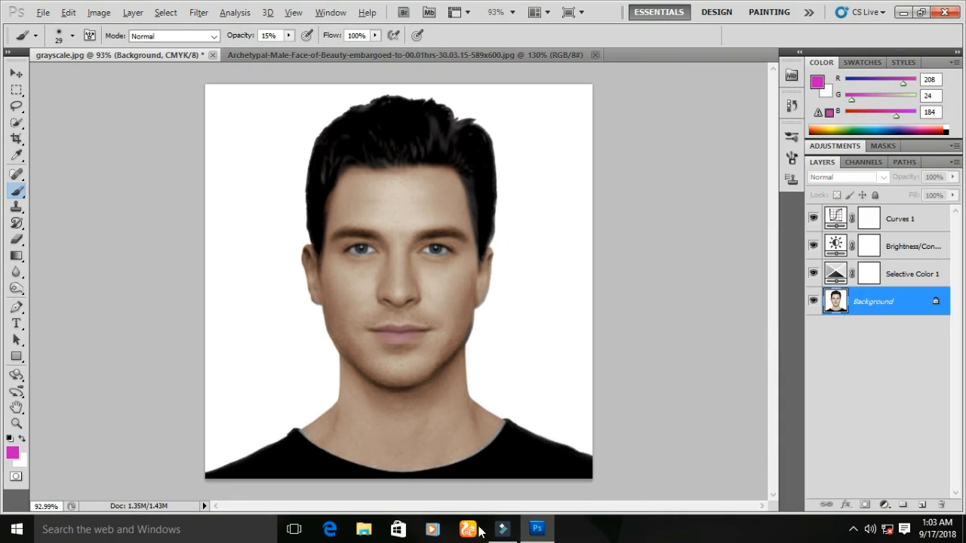
pyautogui.scroll(2, 476, 358)
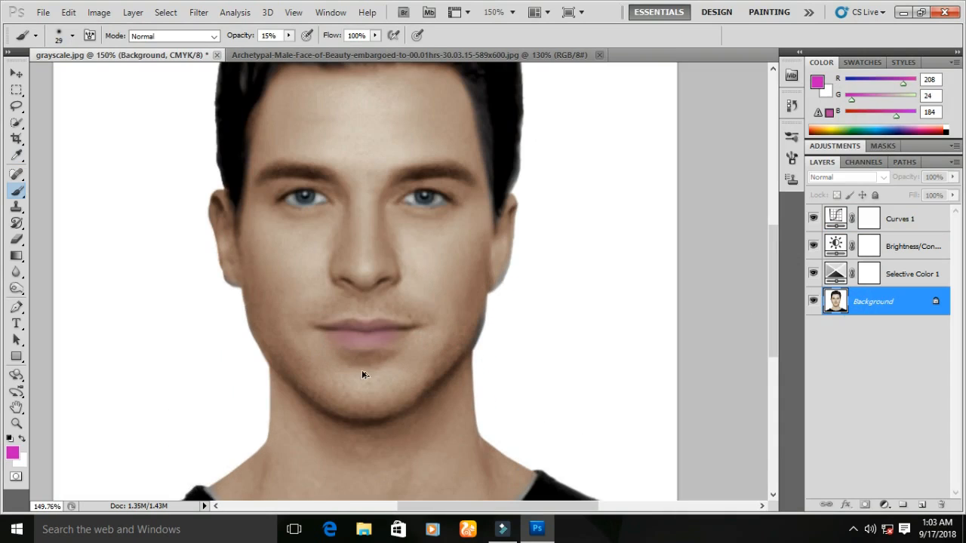
pyautogui.hotkey('ctrl', 'alt', 'z')
pyautogui.hotkey('ctrl', 'alt', 'z')
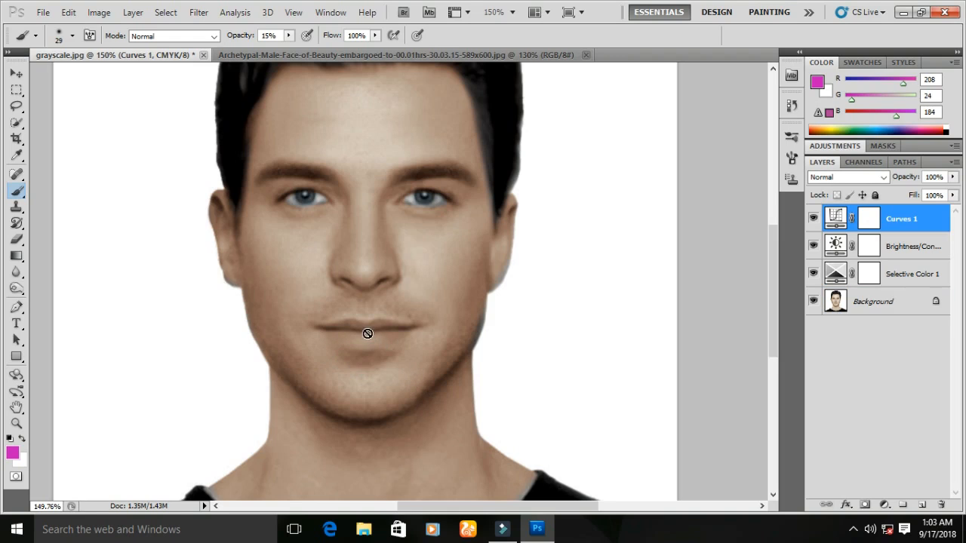
# - Paint a soft magenta tint over the lips on the Background layer
pyautogui.click(853, 301)
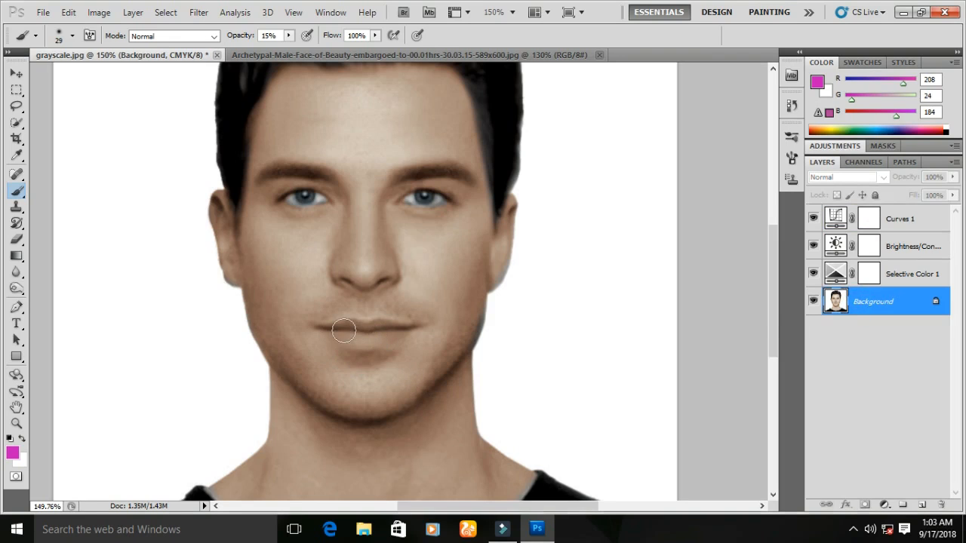
pyautogui.scroll(2, 344, 330)
pyautogui.moveTo(421, 330); pyautogui.dragTo(404, 332)
pyautogui.moveTo(315, 337)
pyautogui.mouseDown()
pyautogui.moveTo(364, 316)
pyautogui.moveTo(406, 325)
pyautogui.moveTo(453, 314)
pyautogui.moveTo(513, 327)
pyautogui.moveTo(461, 352)
pyautogui.moveTo(319, 378)
pyautogui.mouseUp()
pyautogui.scroll(-4, 380, 352)
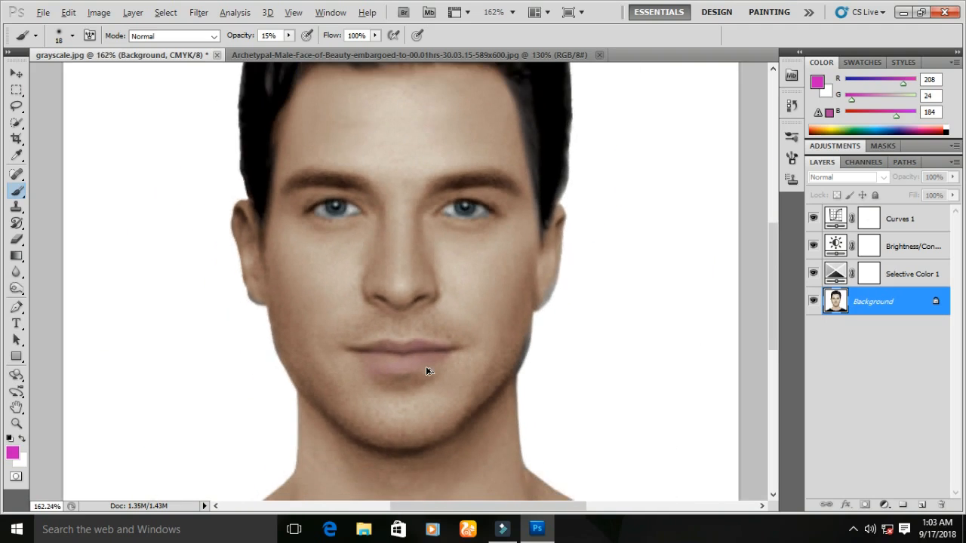
# - Set the foreground color to a dark brown, hex 6c3d0b
pyautogui.hotkey('ctrl', 'shift', 'x')
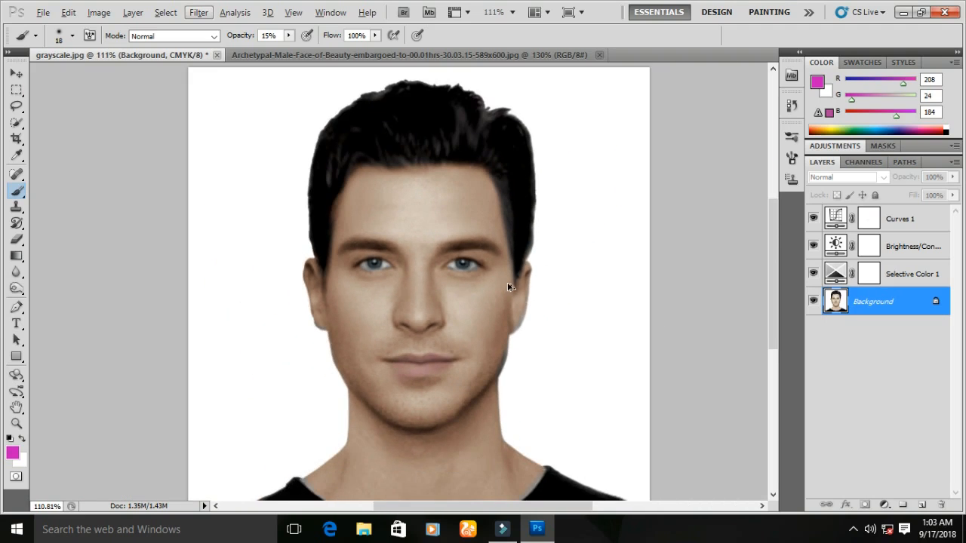
pyautogui.scroll(3, 527, 274)
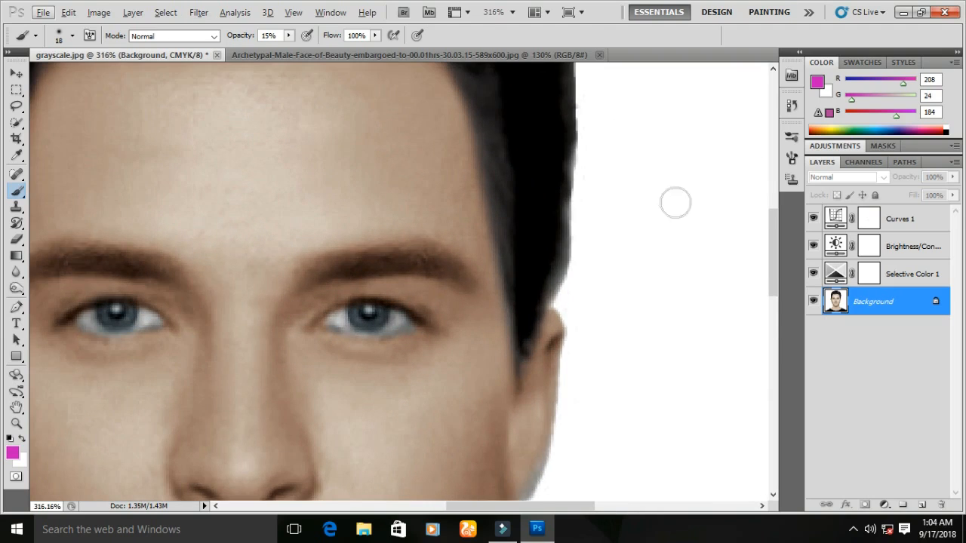
pyautogui.click(817, 82)
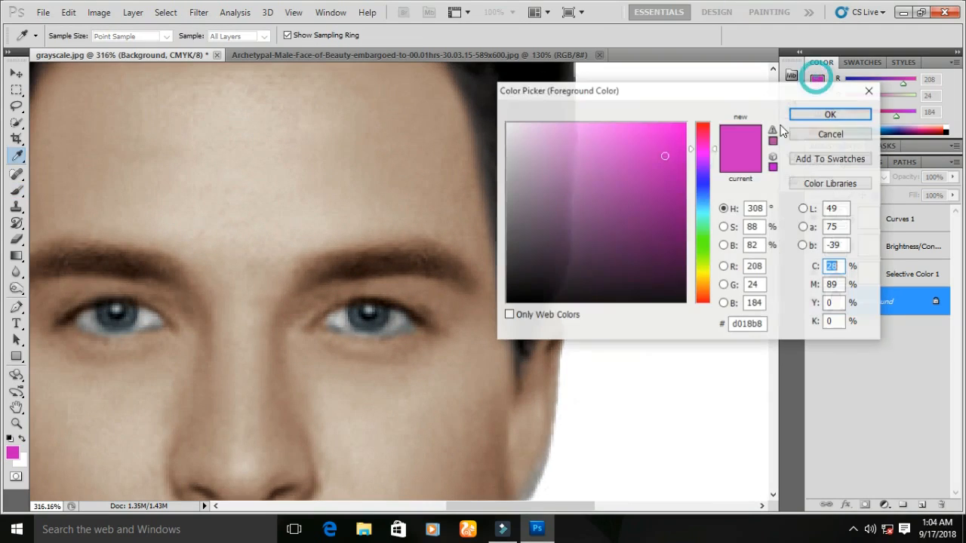
pyautogui.moveTo(564, 191); pyautogui.dragTo(519, 225)
pyautogui.moveTo(711, 161)
pyautogui.mouseDown()
pyautogui.moveTo(714, 154)
pyautogui.moveTo(714, 164)
pyautogui.mouseUp()
pyautogui.moveTo(511, 248); pyautogui.dragTo(526, 230)
pyautogui.click(702, 288)
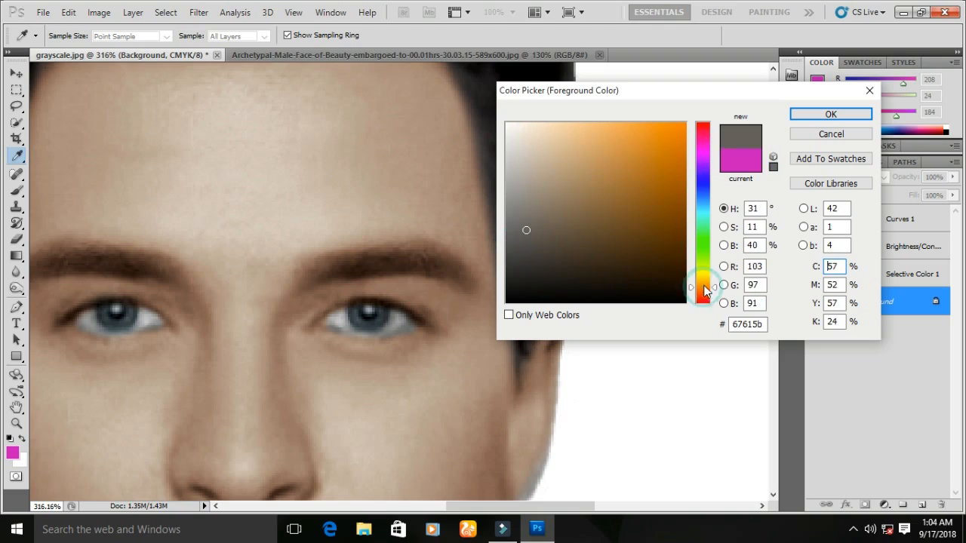
pyautogui.click(653, 145)
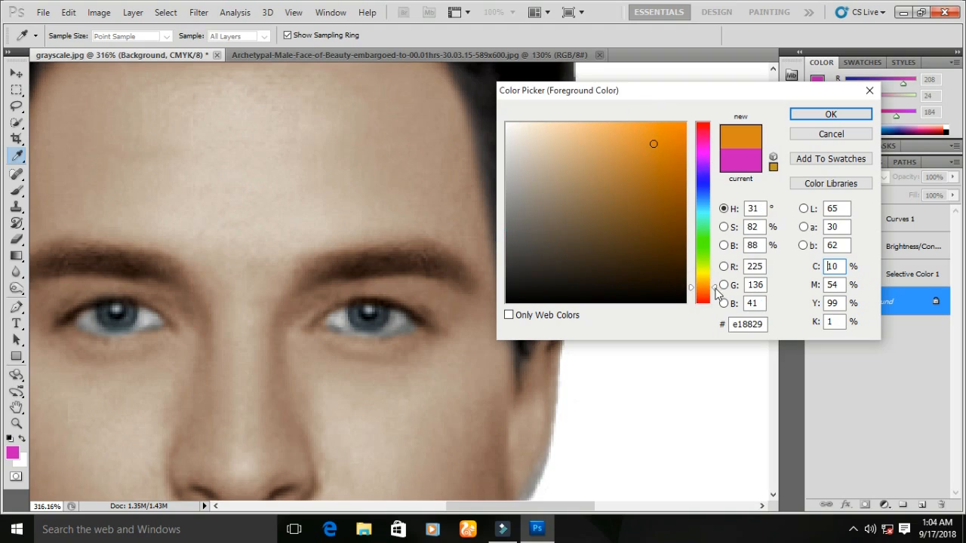
pyautogui.click(669, 221)
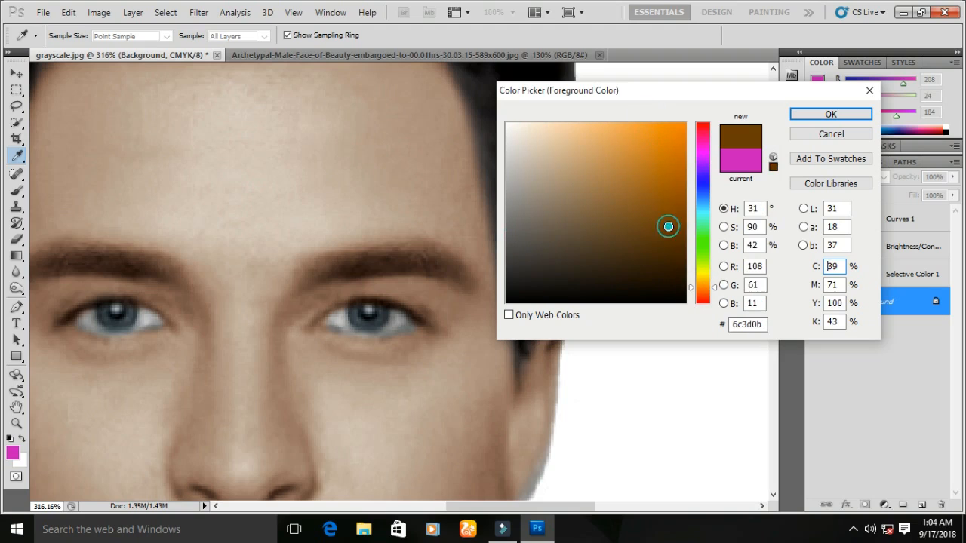
pyautogui.click(829, 113)
# - Paint a brown tint over the eyebrows on the Background layer
pyautogui.press('b')
pyautogui.moveTo(336, 271)
pyautogui.mouseDown()
pyautogui.moveTo(410, 262)
pyautogui.moveTo(468, 283)
pyautogui.moveTo(360, 252)
pyautogui.mouseUp()
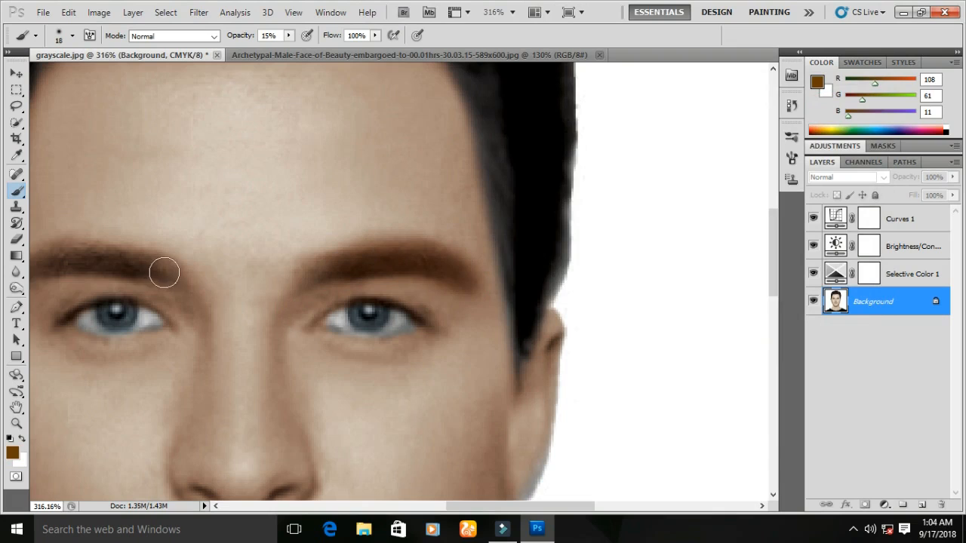
pyautogui.moveTo(164, 273); pyautogui.dragTo(18, 259)
pyautogui.scroll(-8, 259, 292)
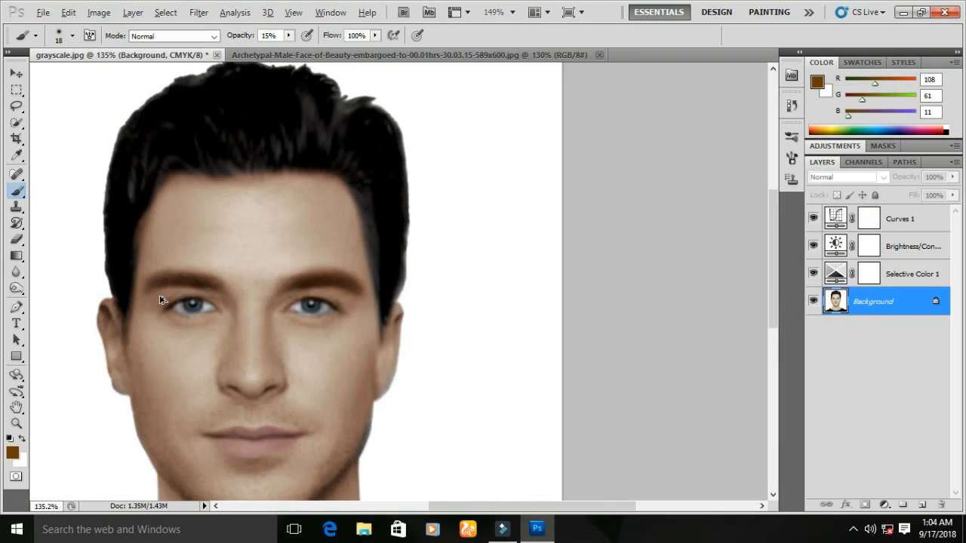
pyautogui.scroll(-2, 151, 299)
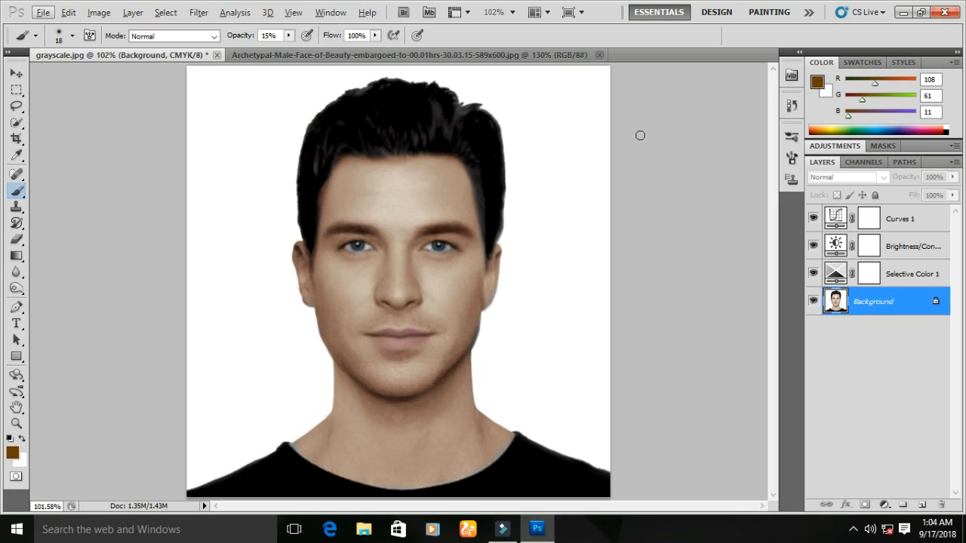
# - Switch to the original color photo and back to compare it with the tinted lips and eyebrows
pyautogui.click(292, 55)
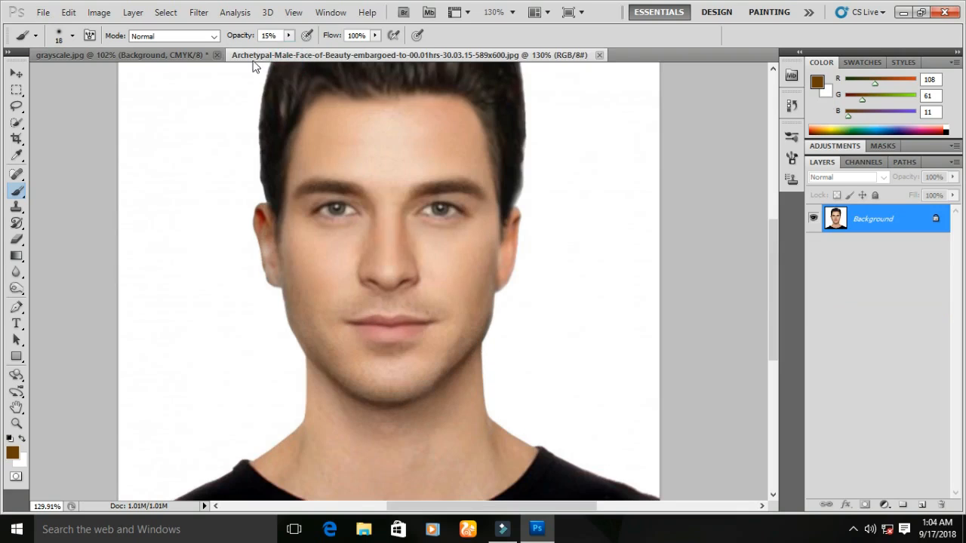
pyautogui.scroll(-2, 539, 303)
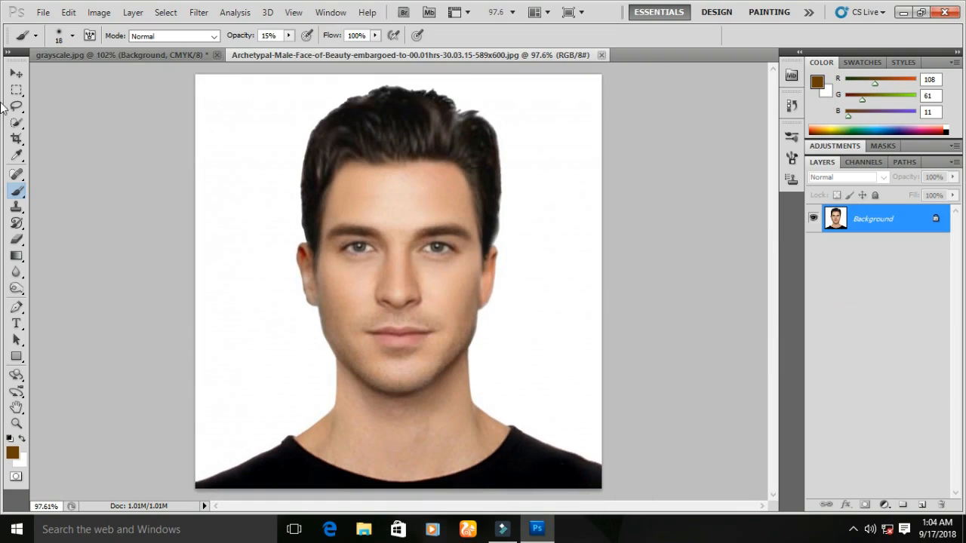
pyautogui.click(129, 58)
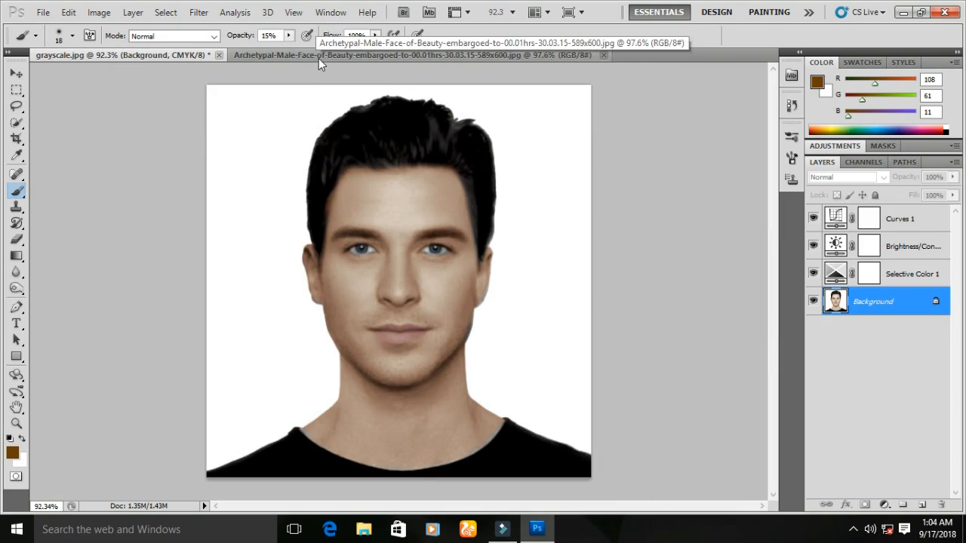
pyautogui.click(318, 57)
pyautogui.click(178, 55)
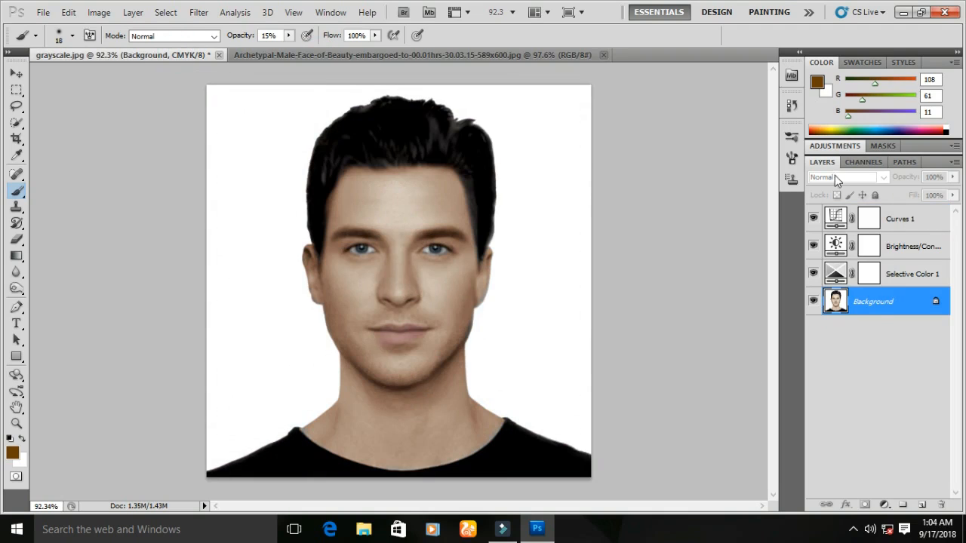
# - Add a Photo Filter adjustment layer above the portrait using the Warming Filter (85)
pyautogui.click(830, 146)
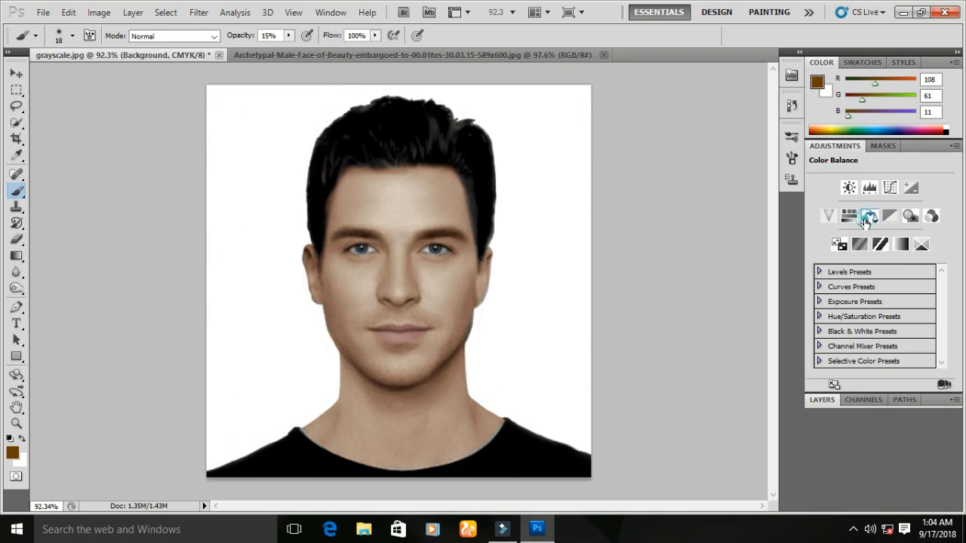
pyautogui.click(911, 219)
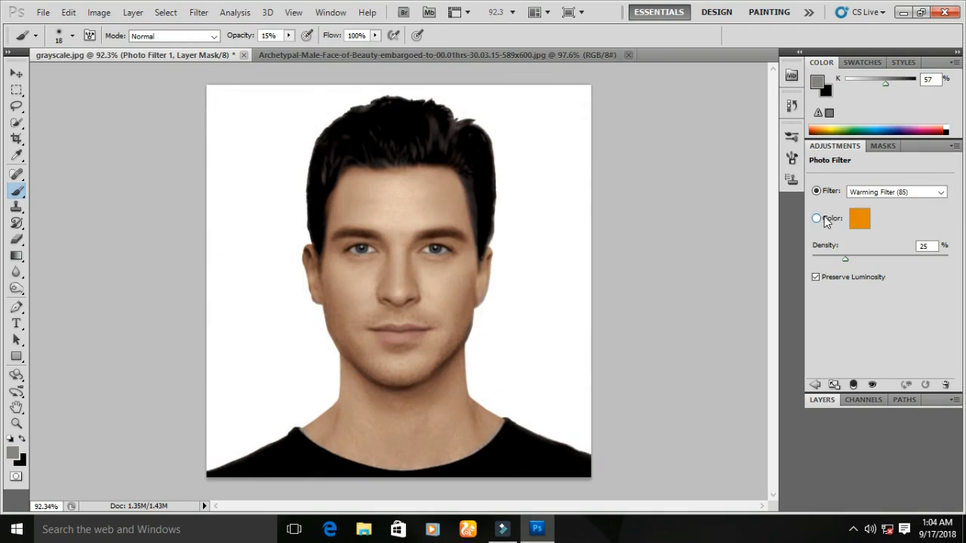
pyautogui.click(926, 193)
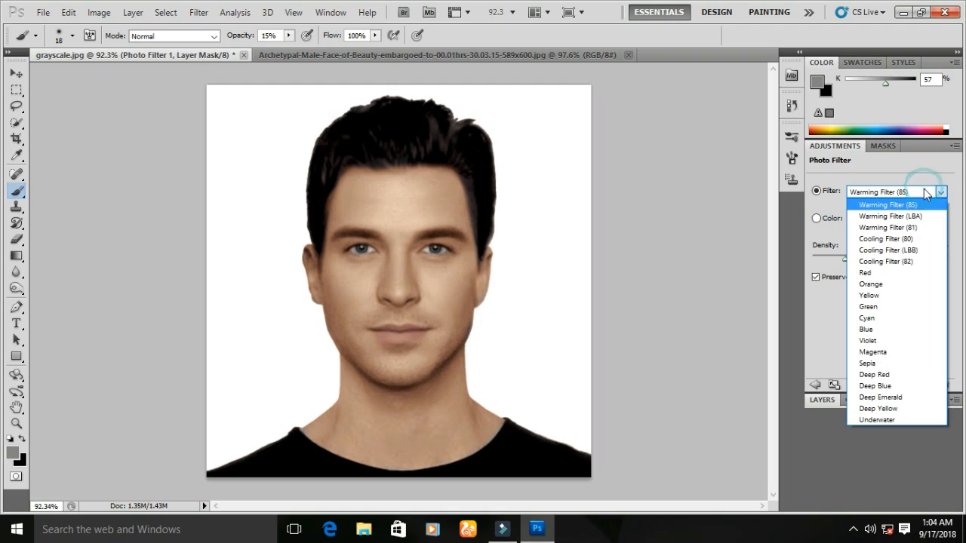
pyautogui.click(927, 194)
# - Try purple, magenta and cyan filter colors, then restore the original orange ec8a00 and confirm
pyautogui.click(827, 219)
pyautogui.click(859, 219)
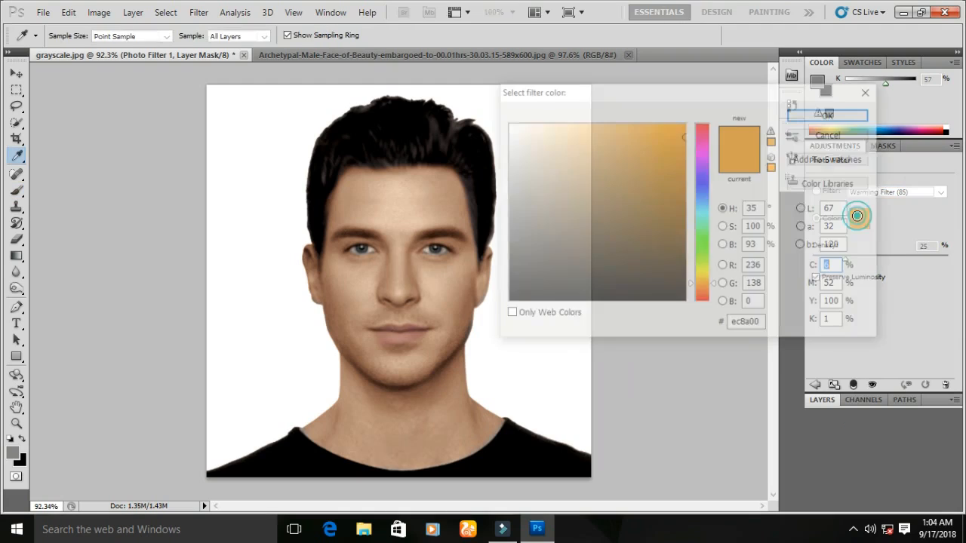
pyautogui.click(703, 173)
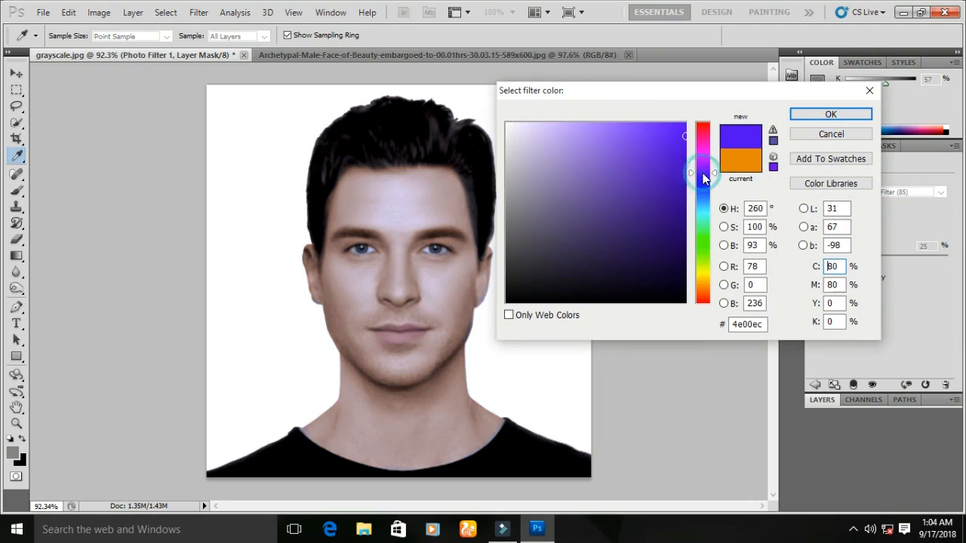
pyautogui.click(706, 153)
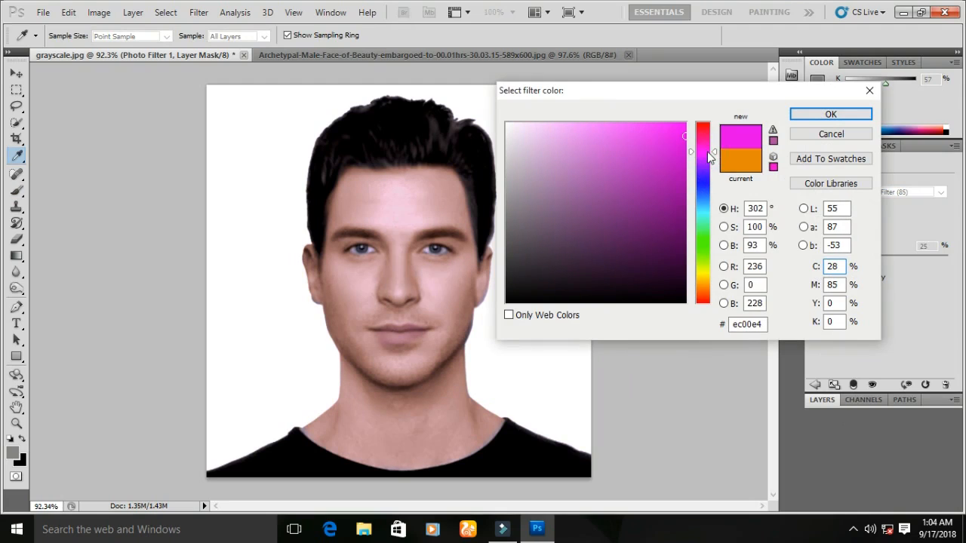
pyautogui.click(636, 151)
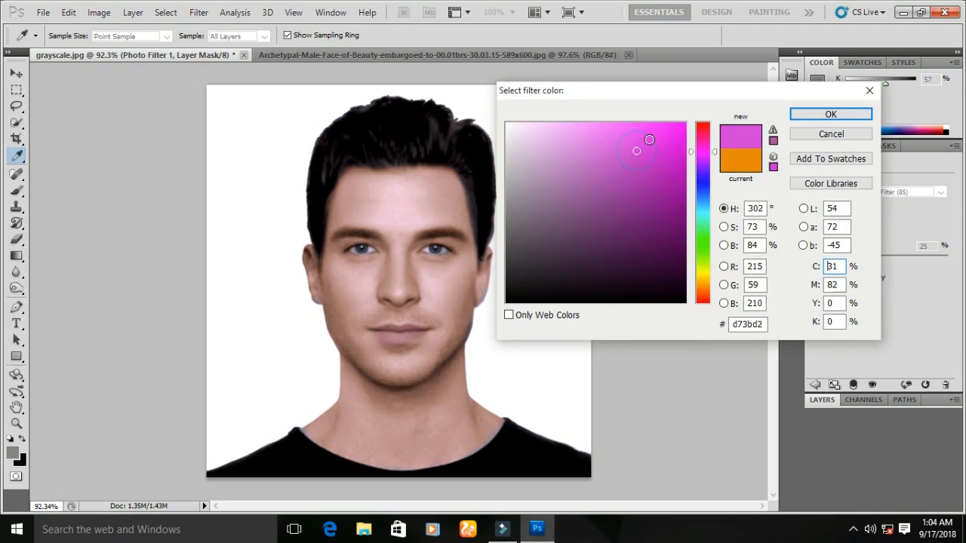
pyautogui.click(709, 207)
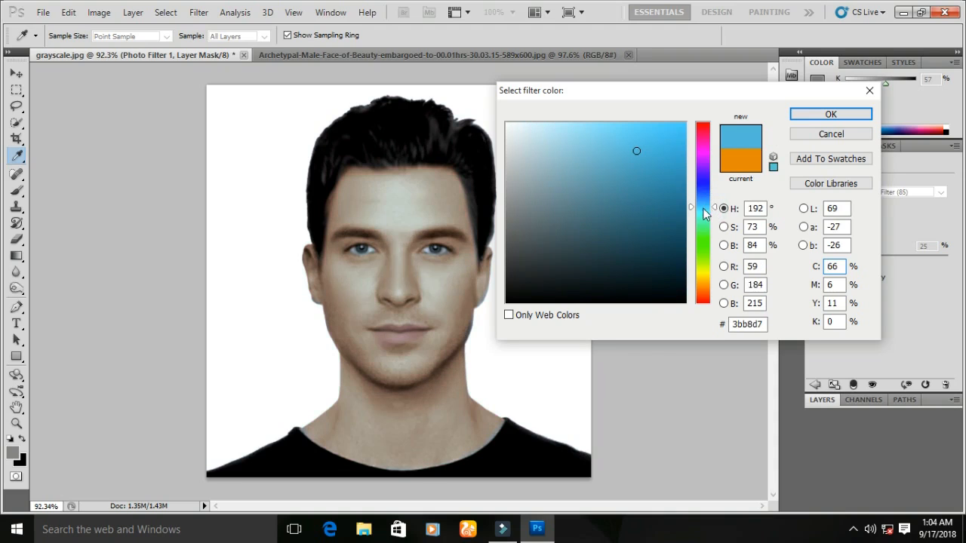
pyautogui.click(740, 160)
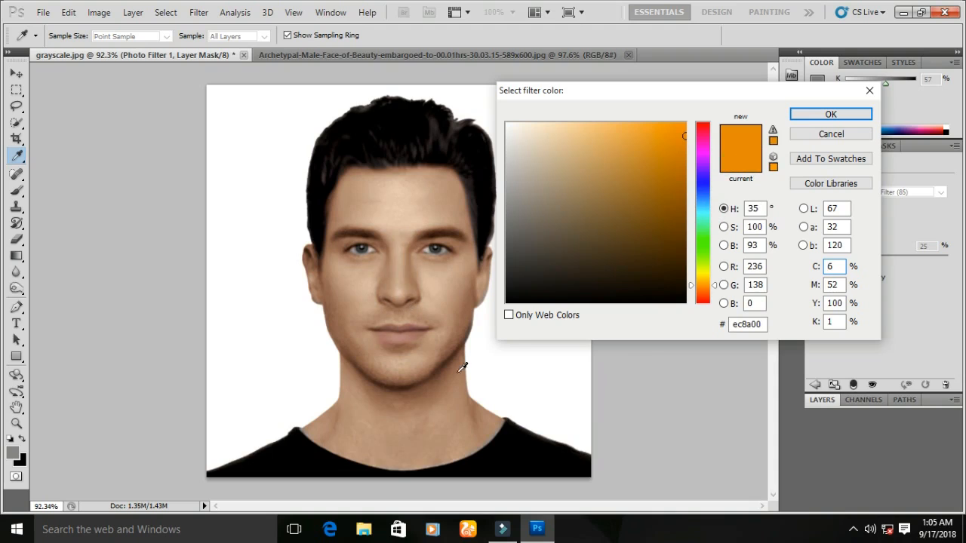
pyautogui.click(831, 114)
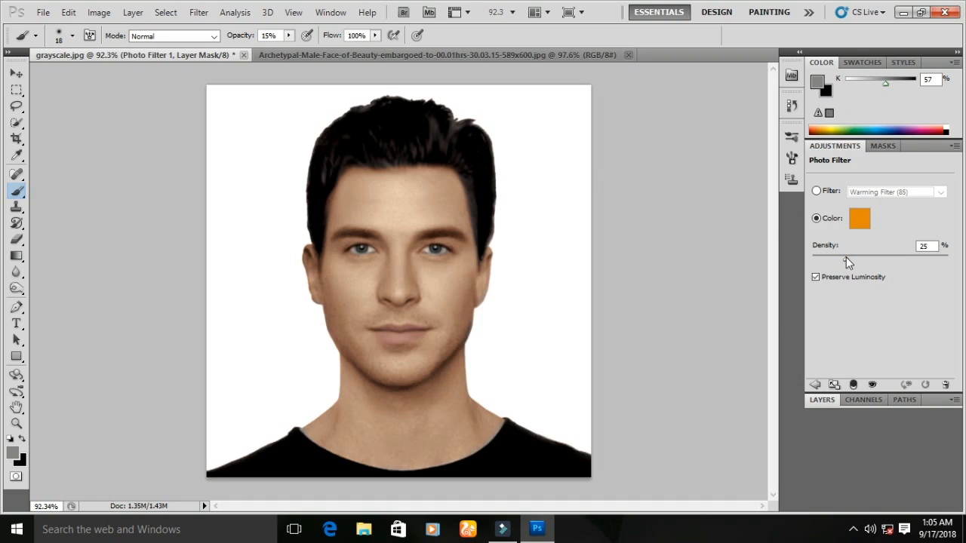
# - Lower the Photo Filter density to 21% with the Warming Filter (85) option selected
pyautogui.moveTo(845, 258)
pyautogui.mouseDown()
pyautogui.moveTo(820, 261)
pyautogui.moveTo(900, 258)
pyautogui.moveTo(860, 262)
pyautogui.mouseUp()
pyautogui.click(814, 385)
# - Switch between the grayscale and original photo documents to compare the colorized result
pyautogui.click(284, 59)
pyautogui.click(205, 56)
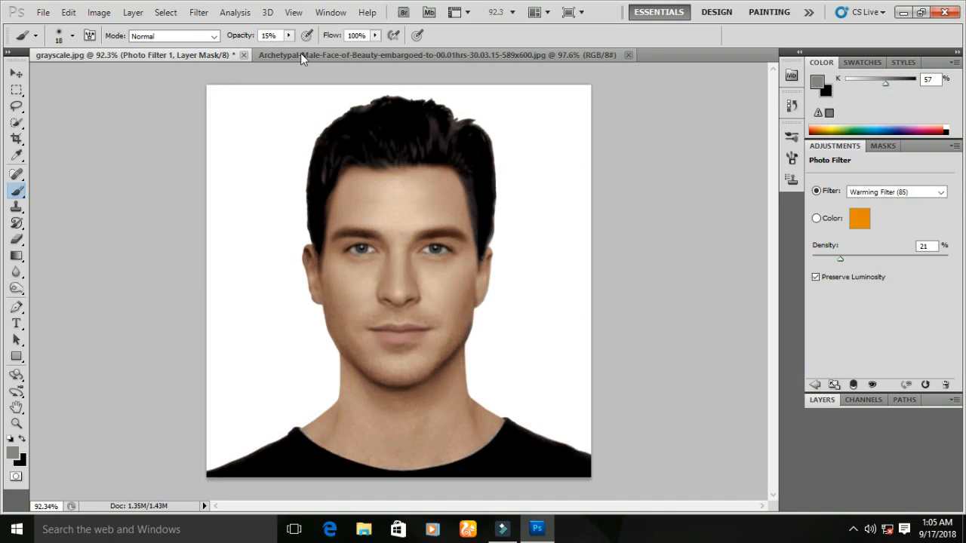
pyautogui.click(301, 53)
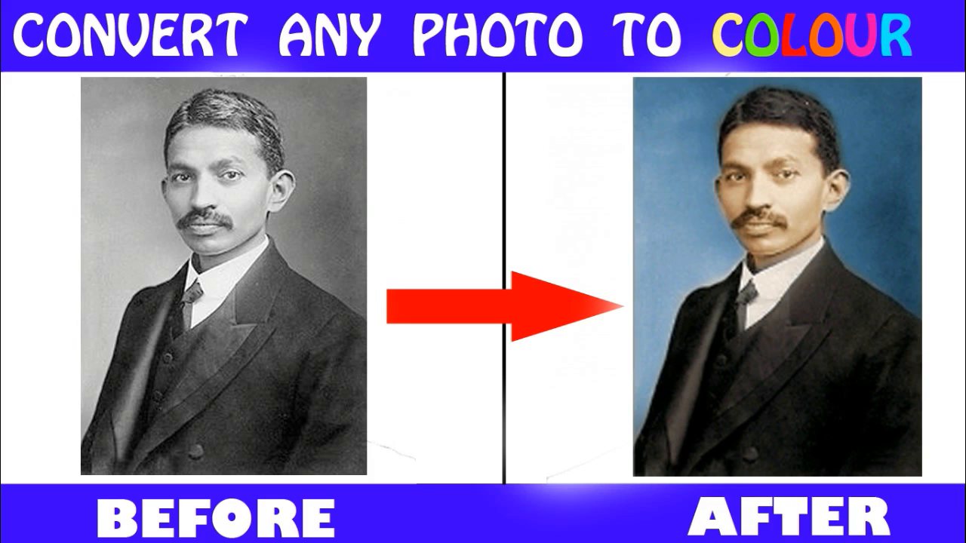